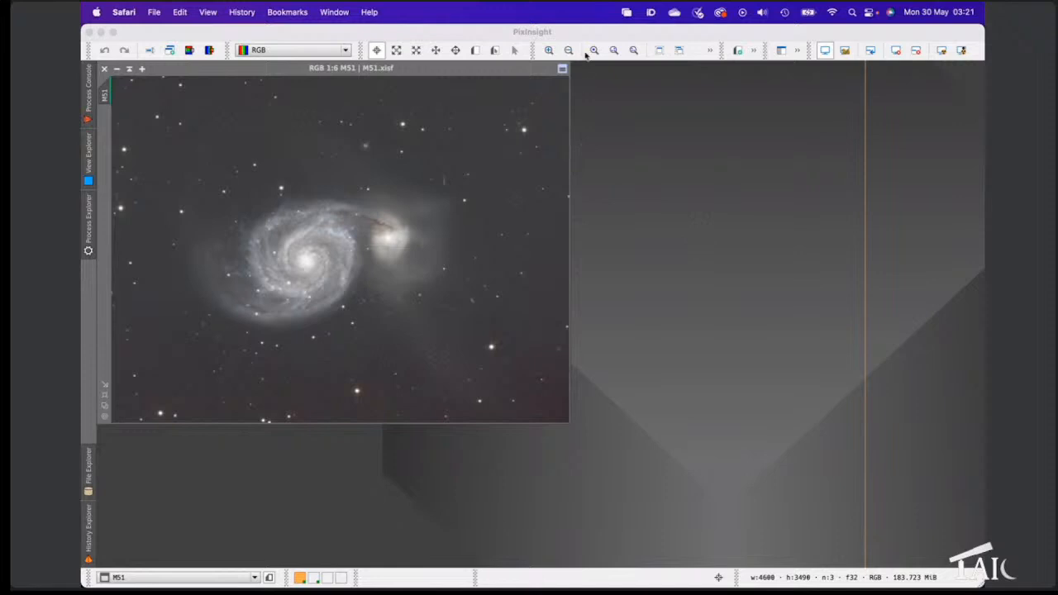
Step: Open PixInsight's Manage Update Repositories list from Resources > Updates
left_click(584, 36)
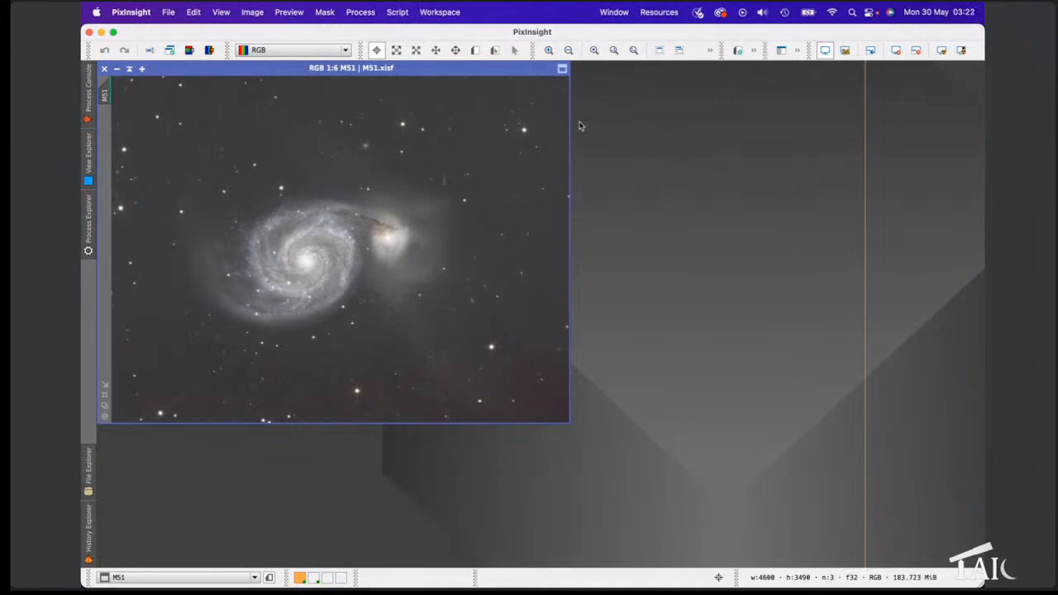
left_click(647, 13)
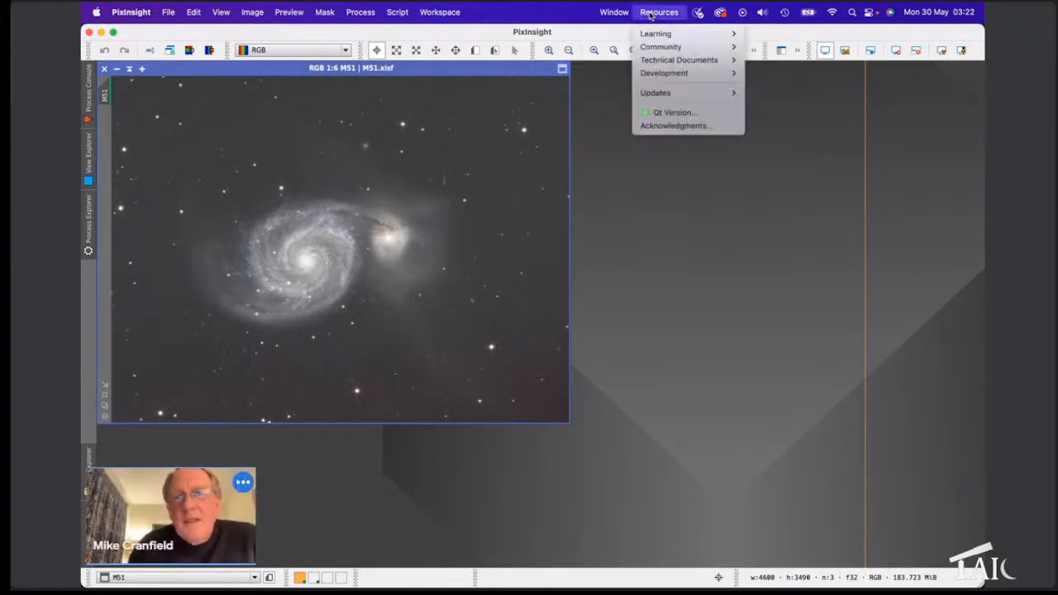
mouse_move(663, 94)
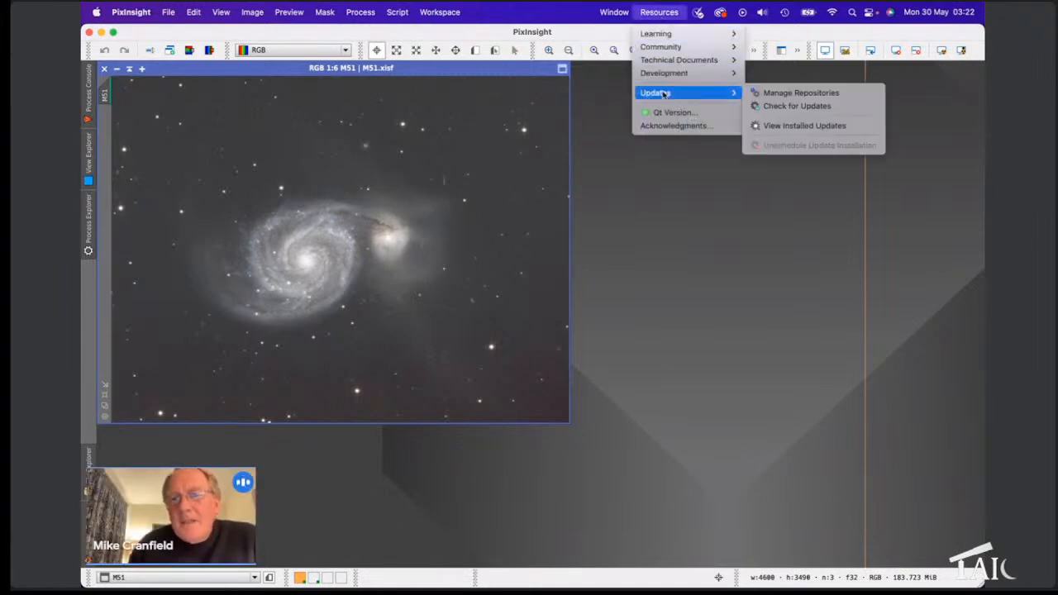
left_click(788, 95)
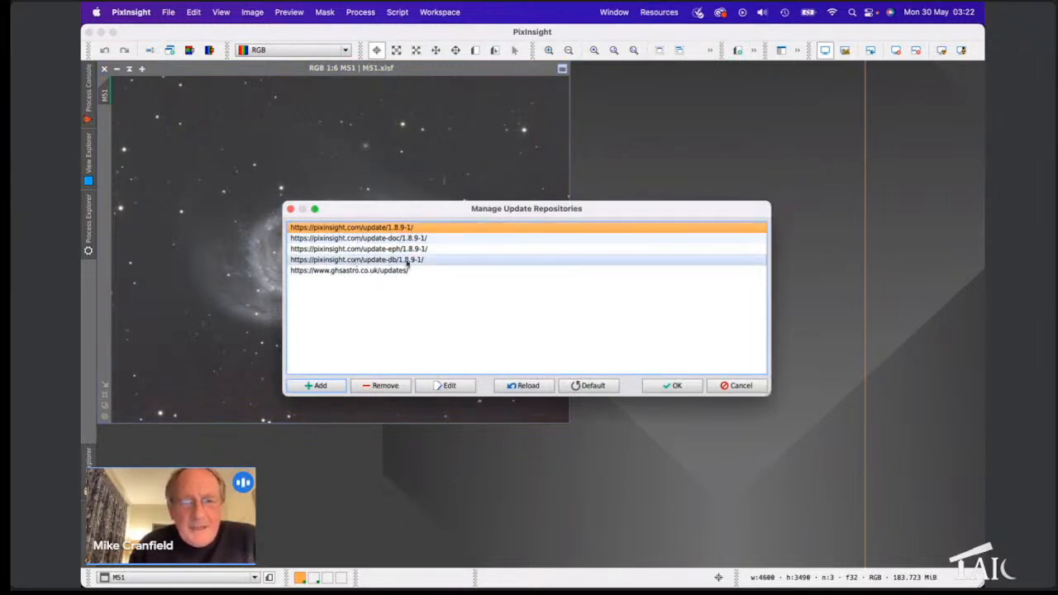
Step: Confirm the ghsastro.co.uk repository is already listed, then cancel out without adding anything
left_click(342, 273)
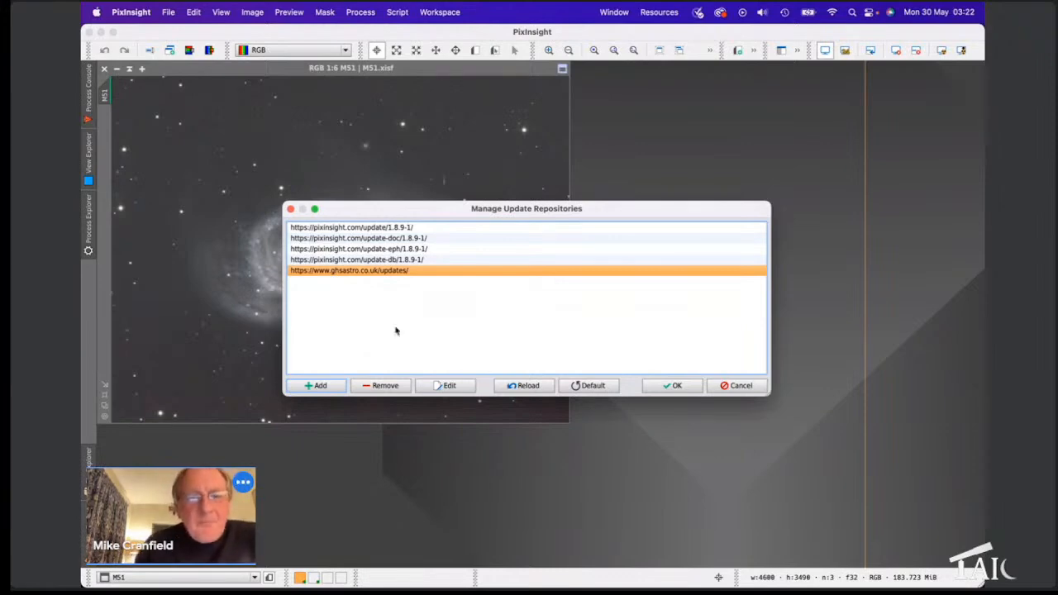
left_click(318, 386)
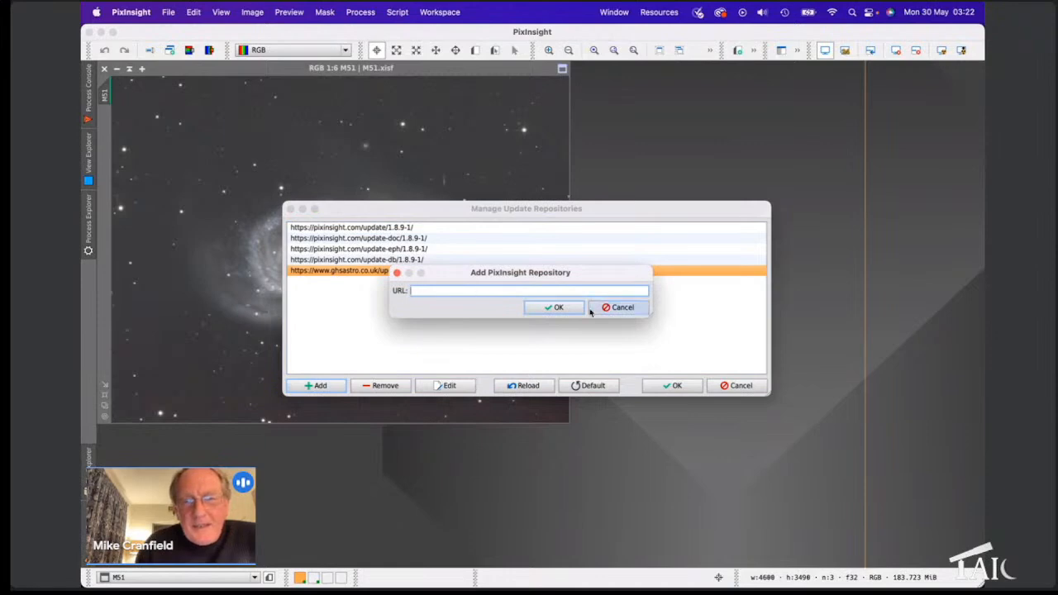
left_click(612, 308)
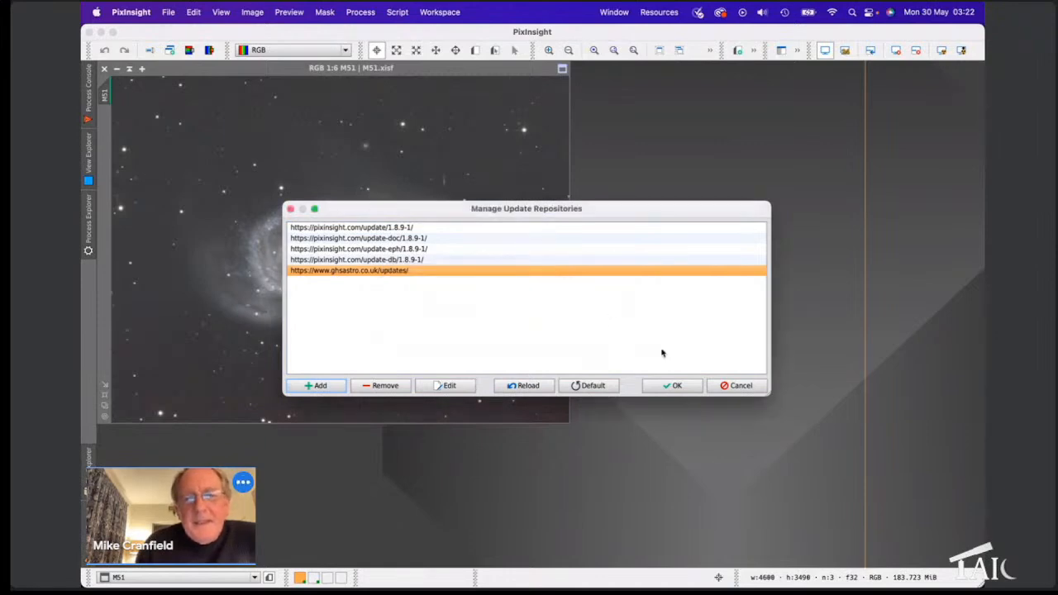
left_click(734, 389)
left_click(656, 15)
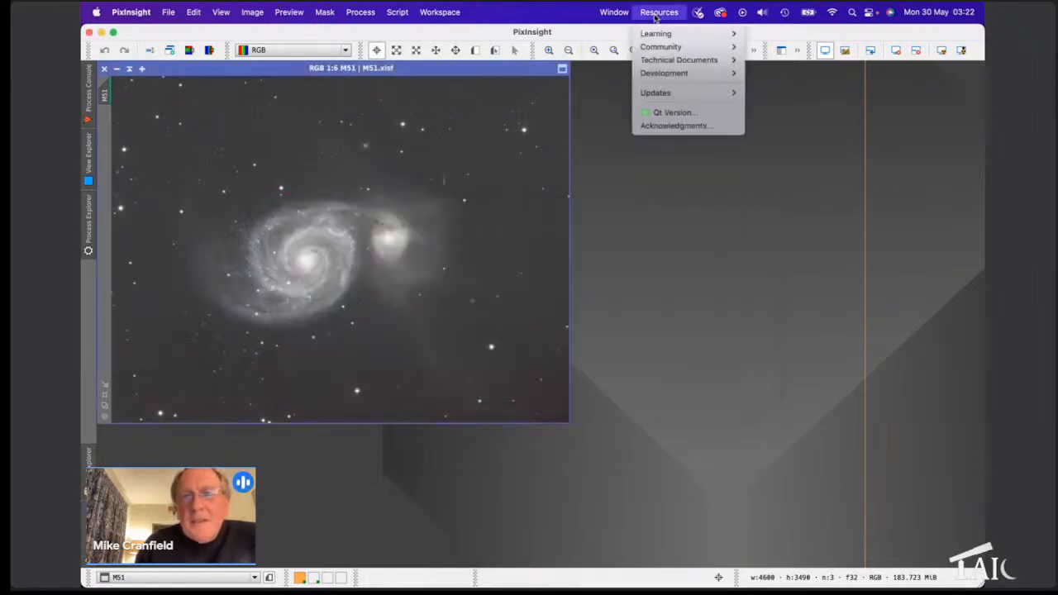
mouse_move(665, 96)
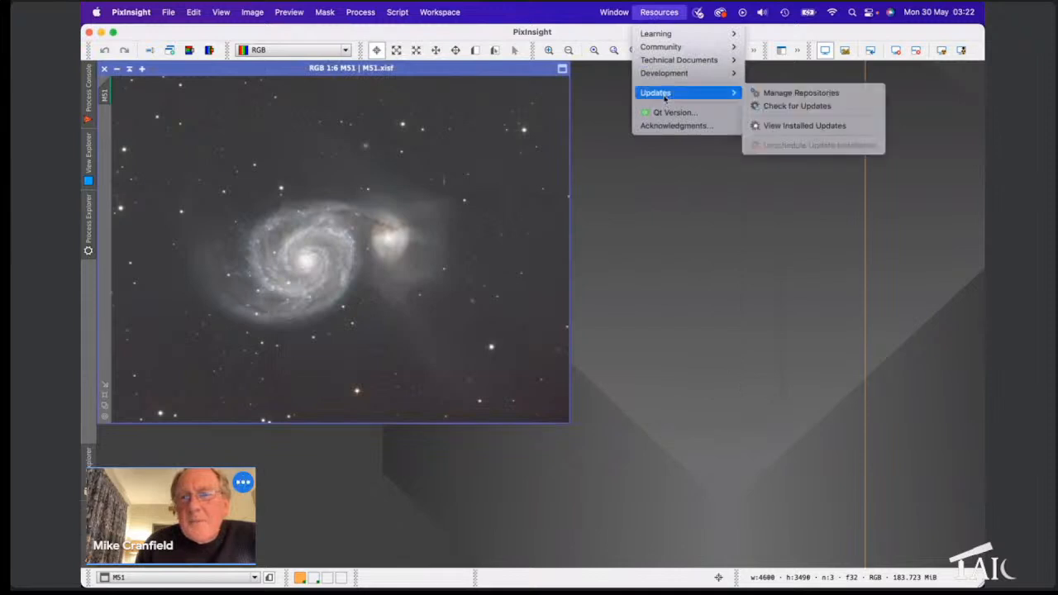
Step: Run Check for Updates and dismiss the 'no updates available' notice
left_click(798, 107)
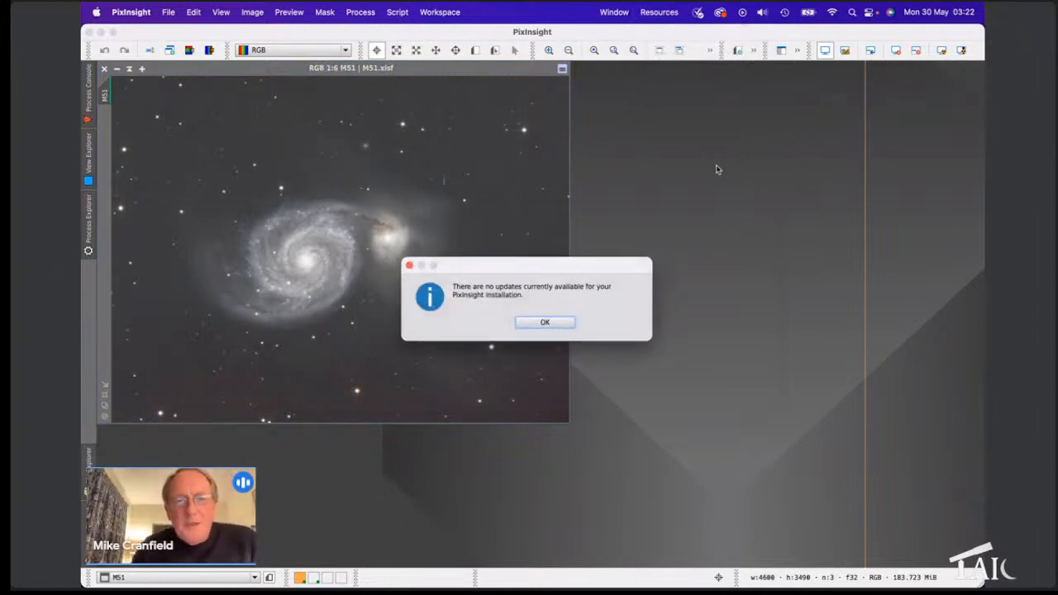
left_click(544, 324)
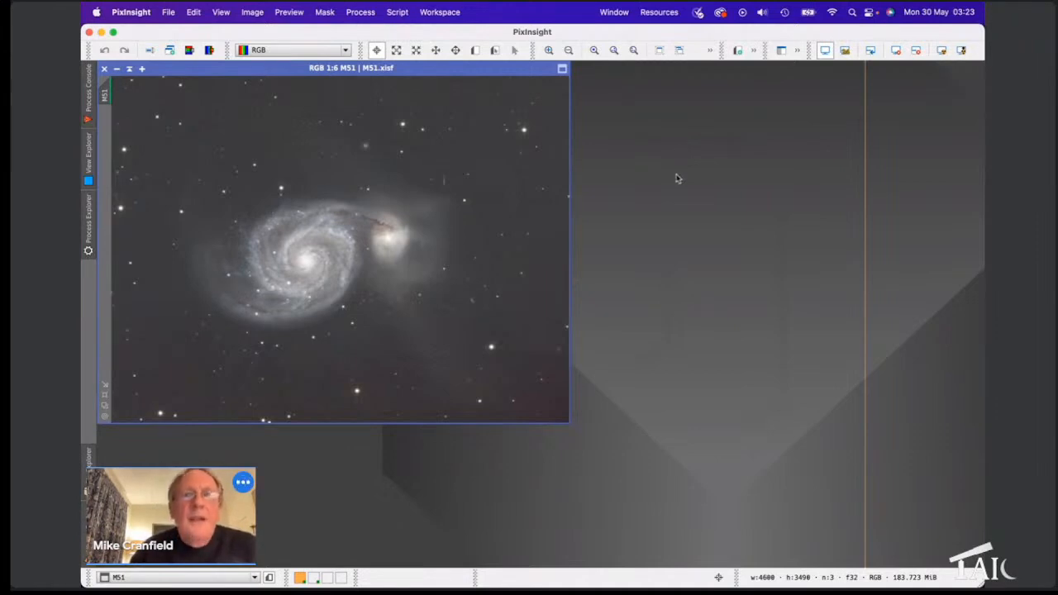
Step: Launch the GeneralisedHyperbolicStretch script from Script > Utilities
left_click(404, 14)
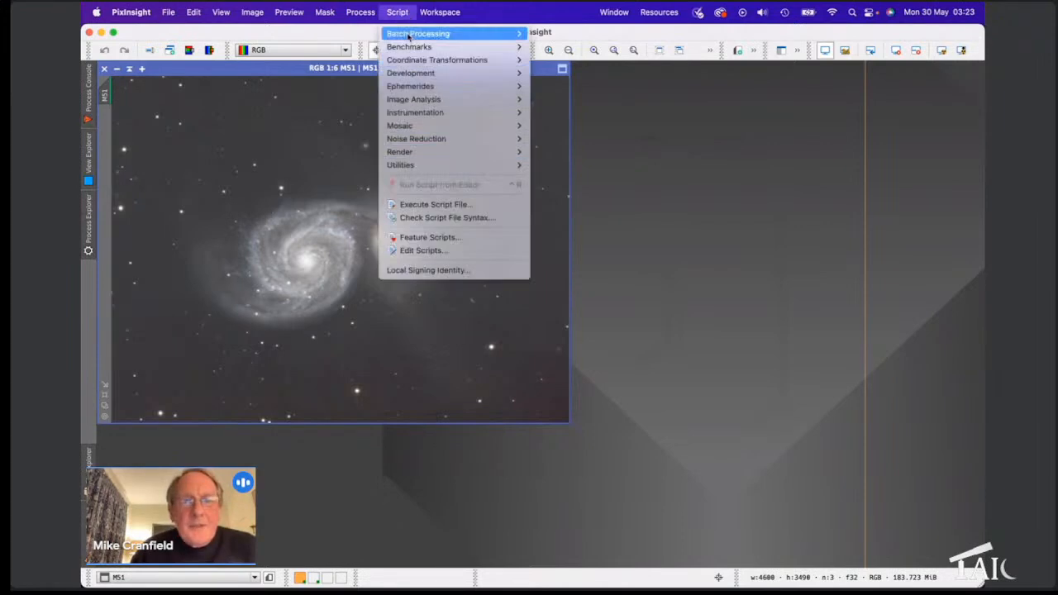
mouse_move(402, 164)
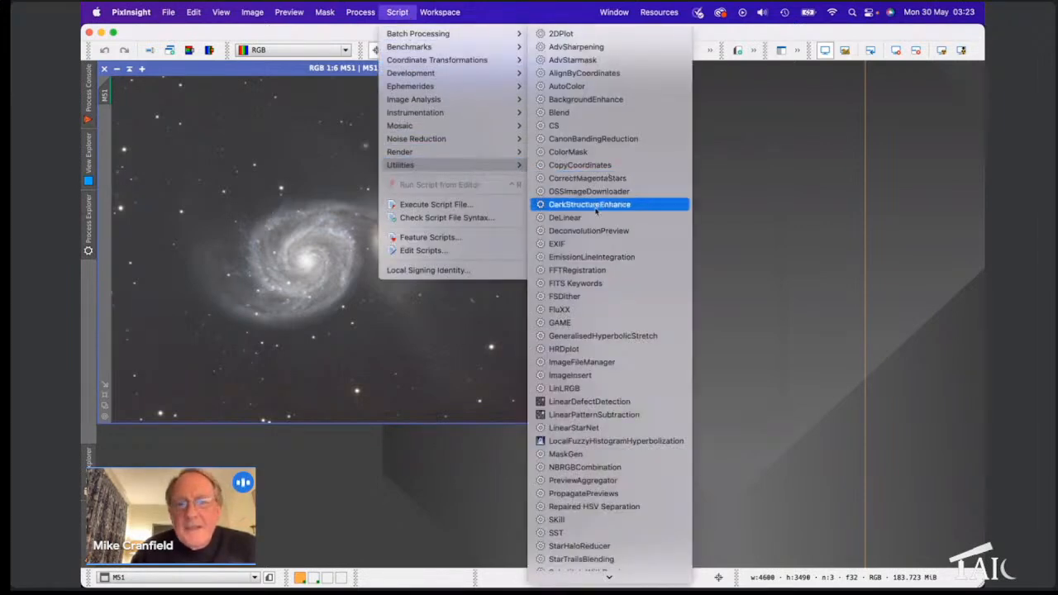
left_click(609, 336)
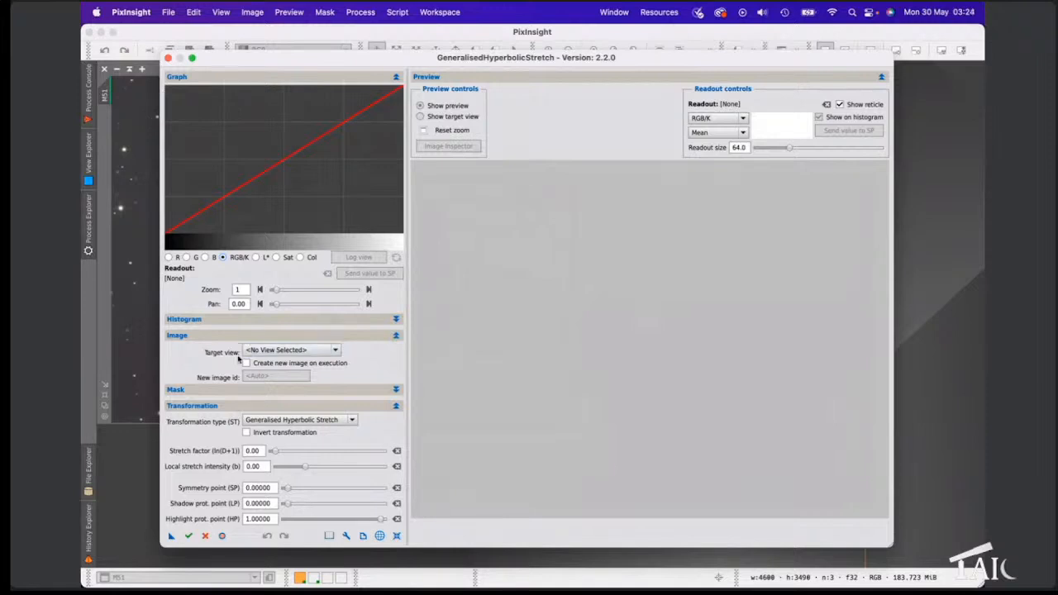
Step: Select M51 as the target view and agree to remove its screen transfer function
left_click(285, 353)
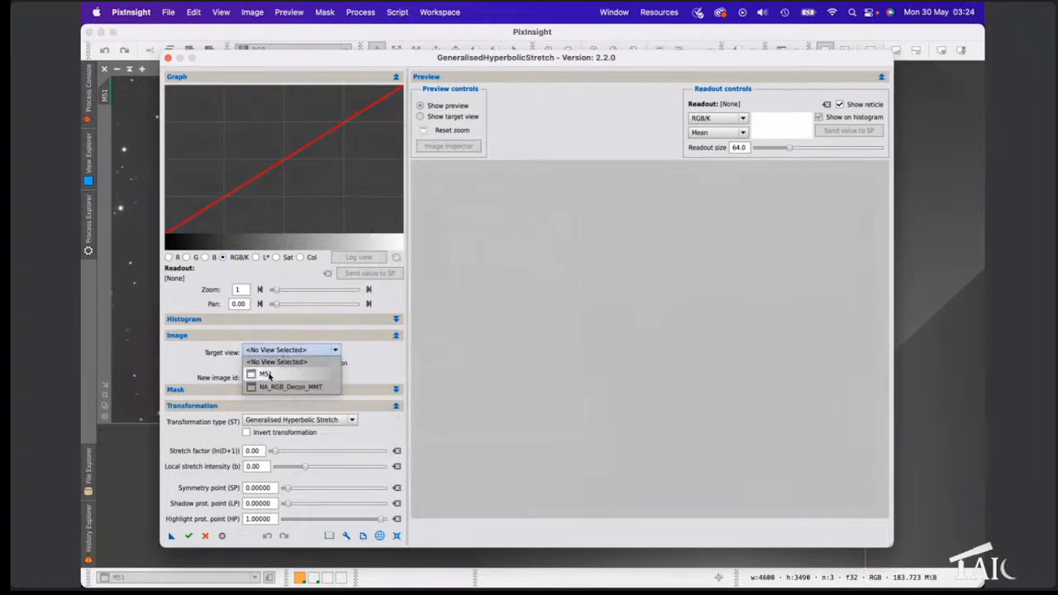
left_click(266, 375)
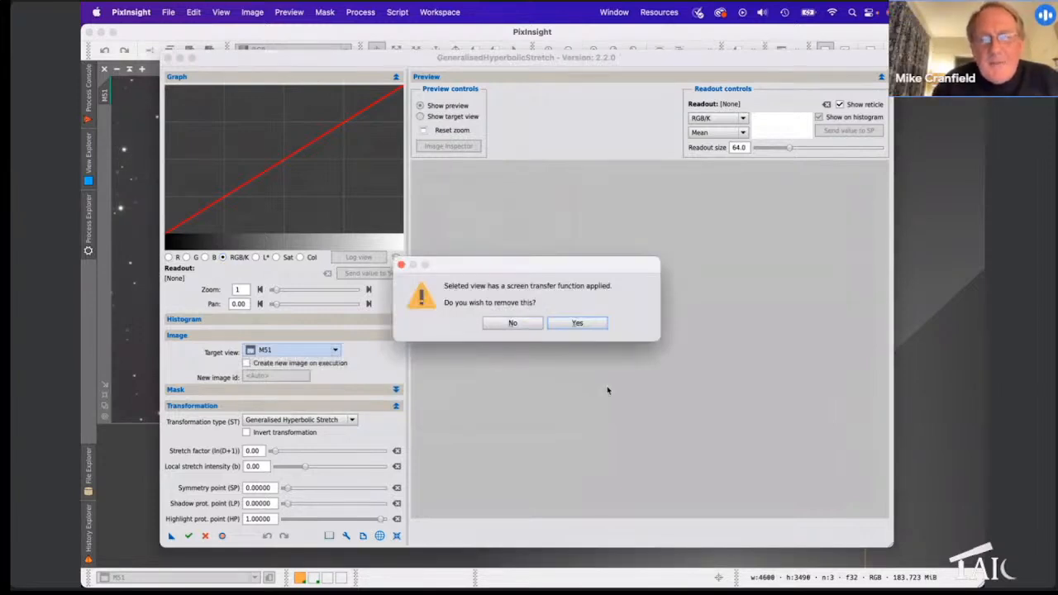
left_click(568, 325)
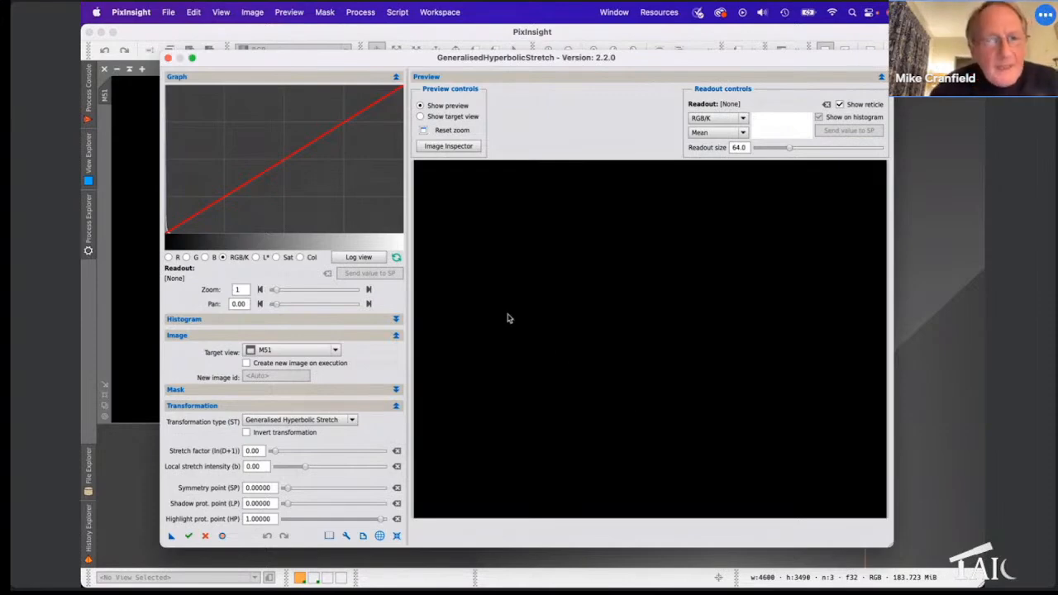
Step: Raise the Stretch factor (ln(D+1)) slider to 6.00
left_click(277, 453)
left_click_drag(277, 454, 311, 454)
left_click_drag(313, 454, 337, 455)
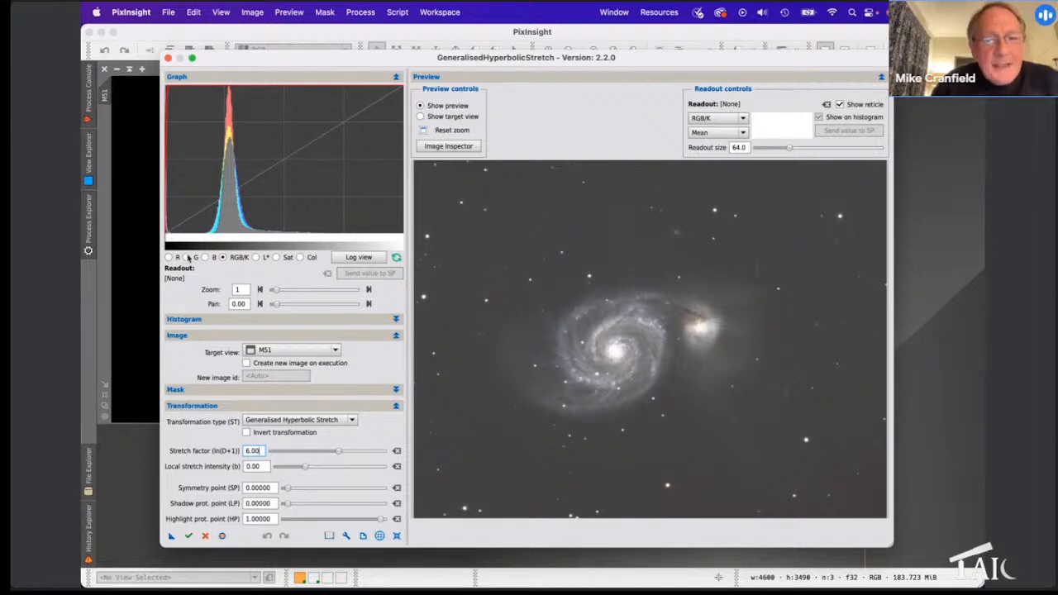
Step: Zoom the preview onto dark sky below M51 and sample a background mean of 0.00090
left_click_drag(277, 292, 364, 295)
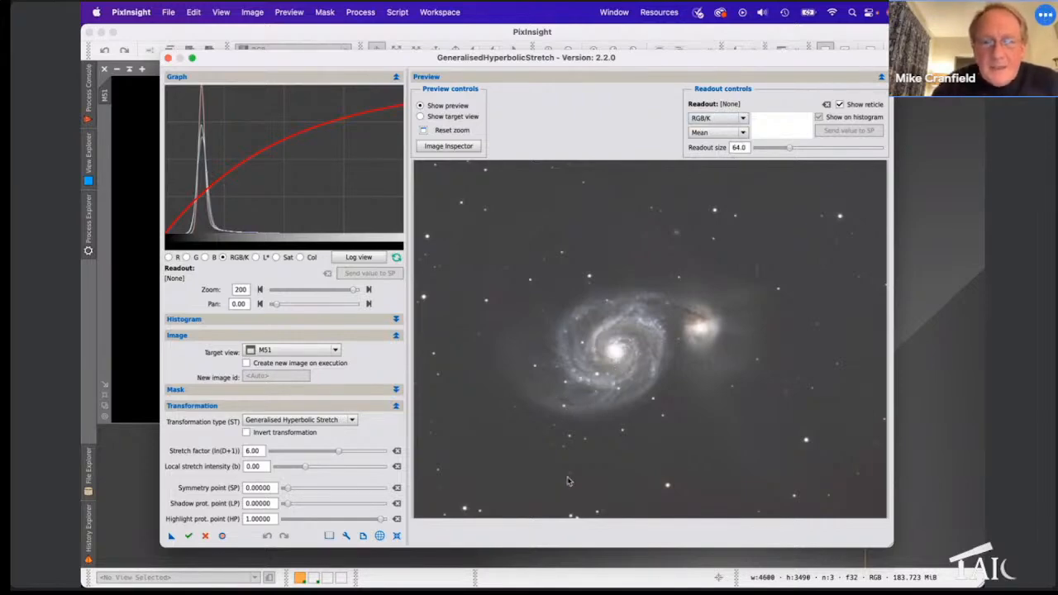
left_click(535, 394)
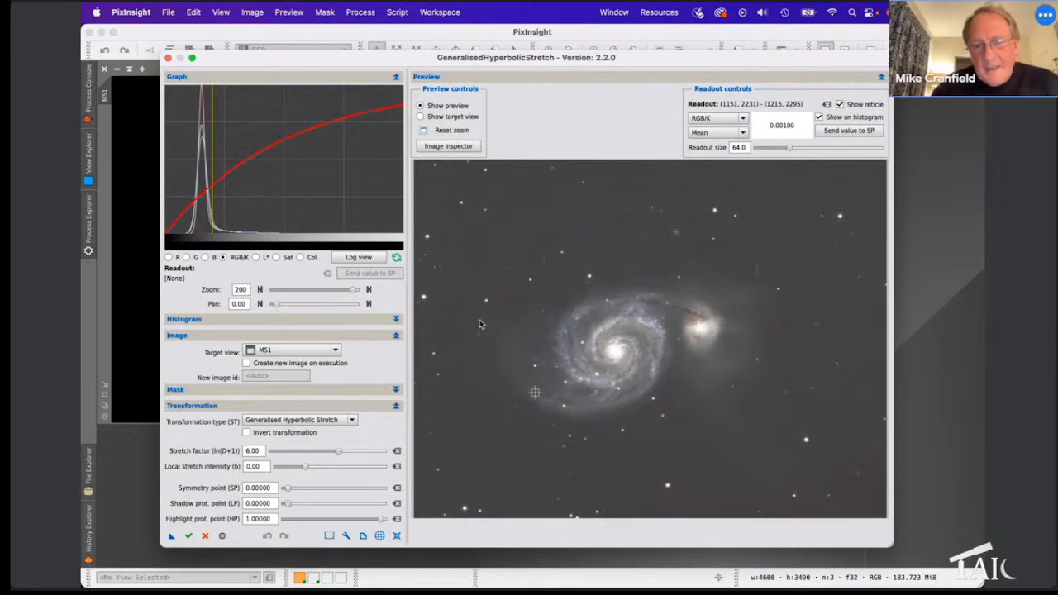
mouse_move(480, 319)
left_mouse_down()
mouse_move(490, 347)
mouse_move(577, 441)
mouse_move(625, 442)
left_mouse_up()
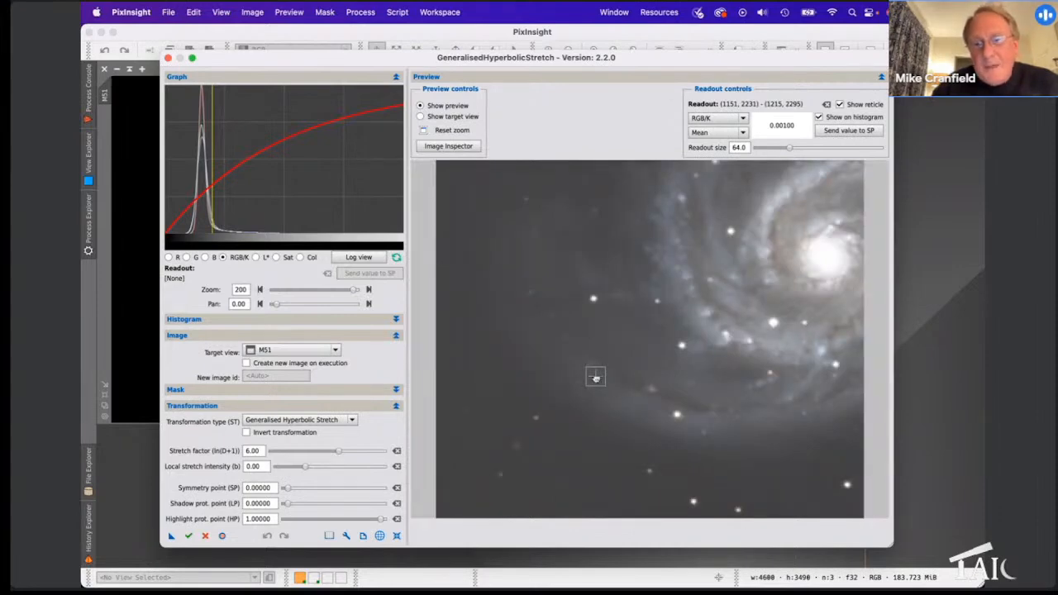
mouse_move(595, 376)
left_mouse_down()
mouse_move(606, 388)
mouse_move(562, 362)
mouse_move(502, 374)
mouse_move(522, 364)
mouse_move(553, 358)
mouse_move(508, 374)
mouse_move(496, 418)
mouse_move(559, 353)
left_mouse_up()
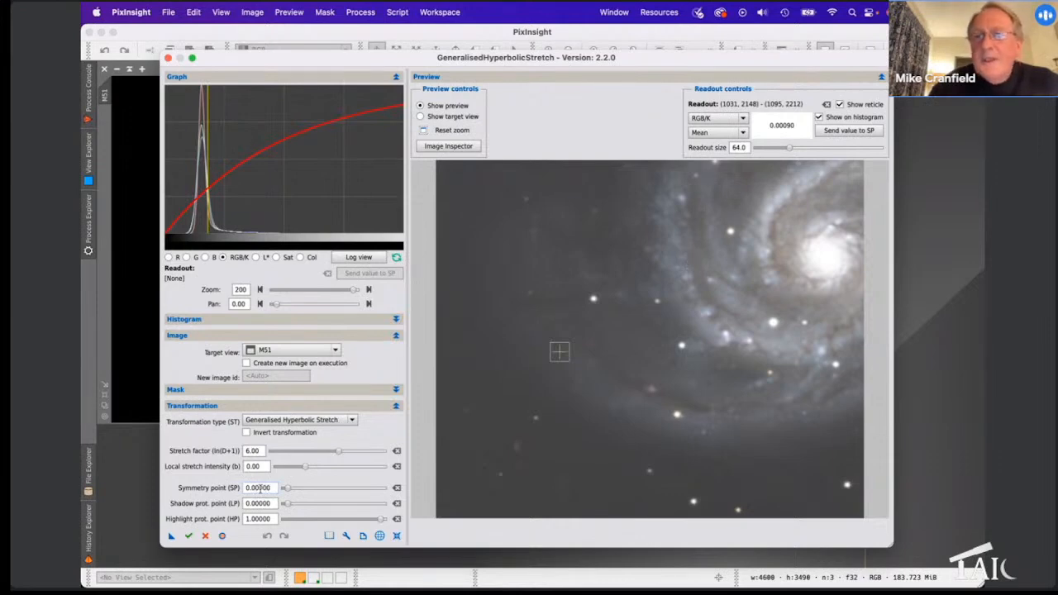
Step: Send the 0.00090 background value to the symmetry point and reset preview and graph zoom
left_click(849, 133)
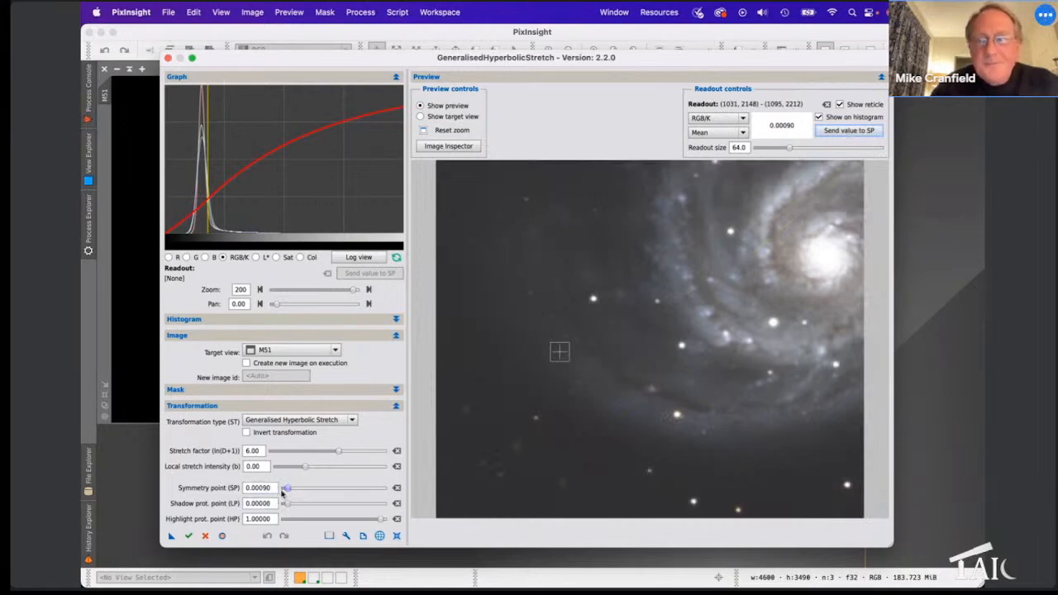
left_click(424, 132)
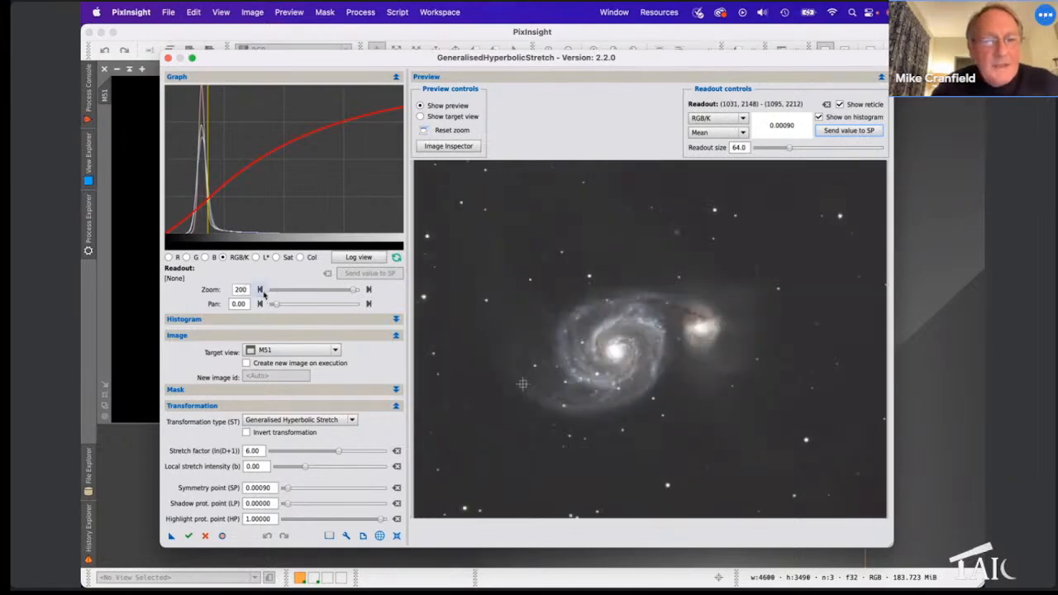
left_click(260, 290)
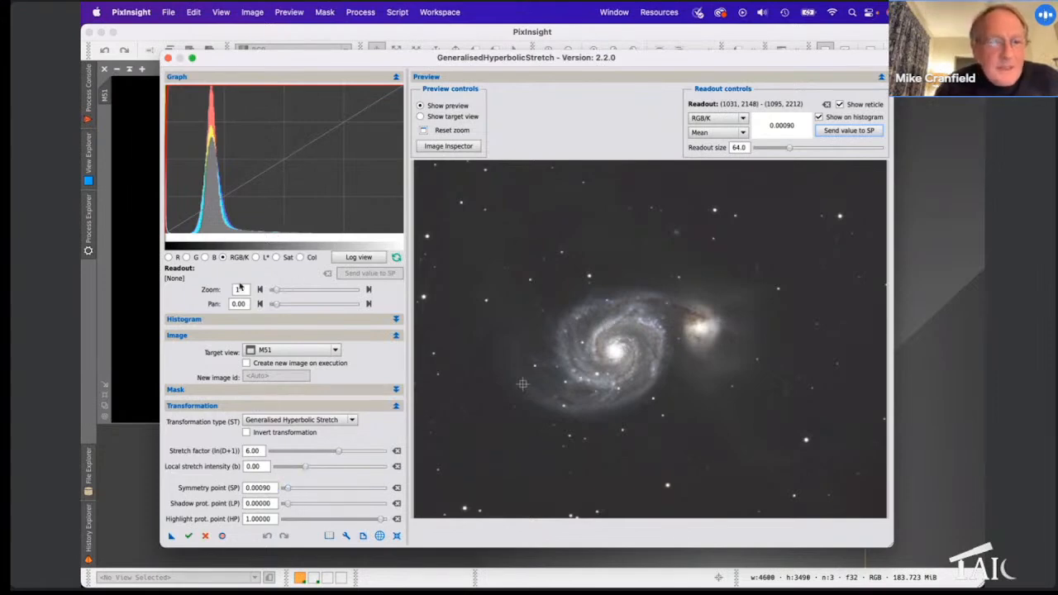
Step: Zoom the graph onto the stretch curve and set Local stretch intensity (b) to 9.20
left_click_drag(276, 290, 364, 294)
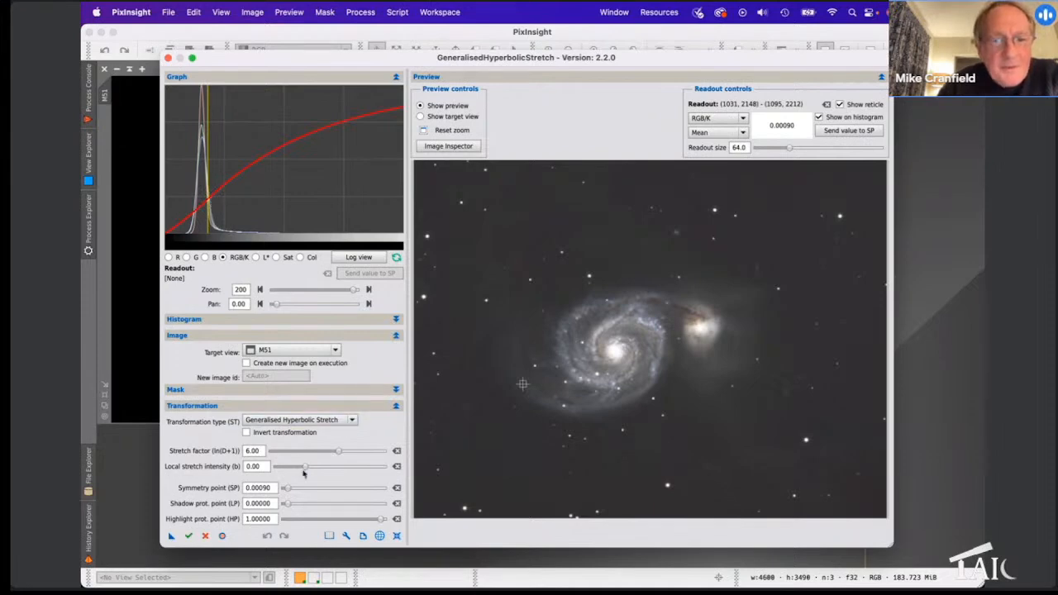
left_click_drag(305, 468, 352, 468)
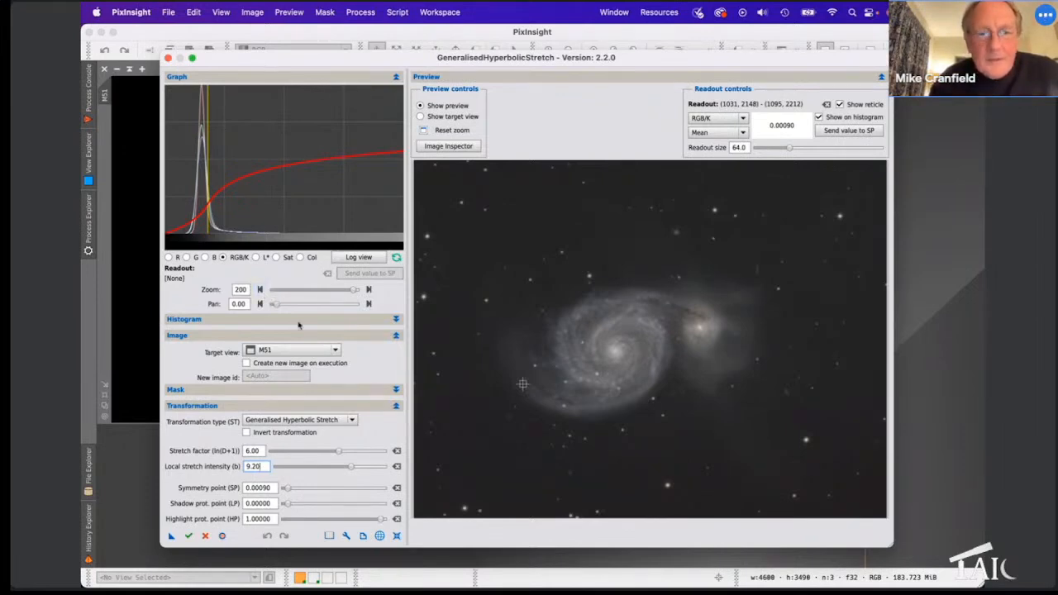
Step: Reset the graph to its full range and clear the preview readout values
left_click(260, 290)
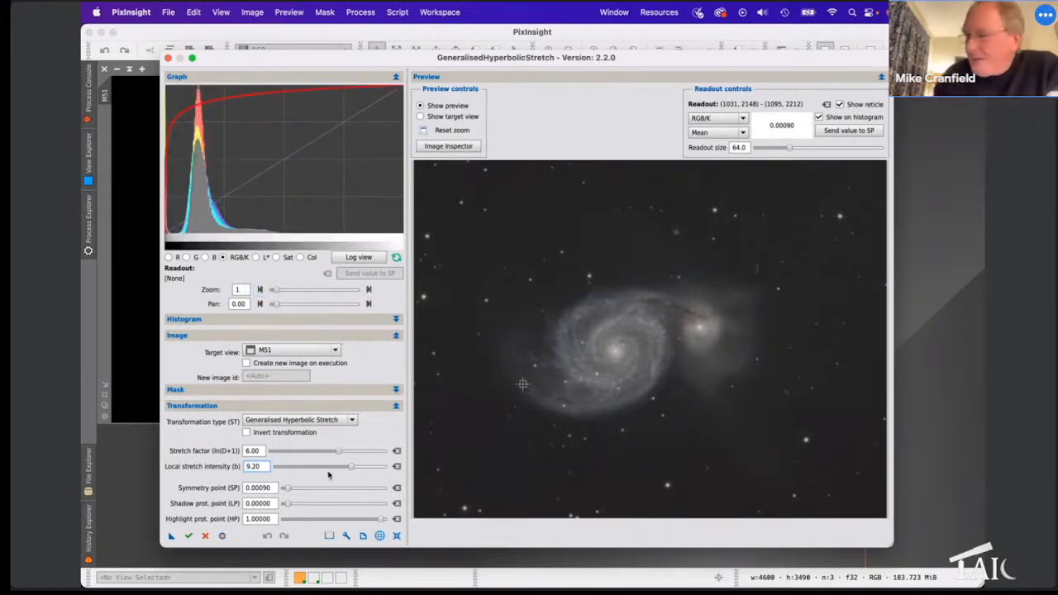
mouse_move(328, 474)
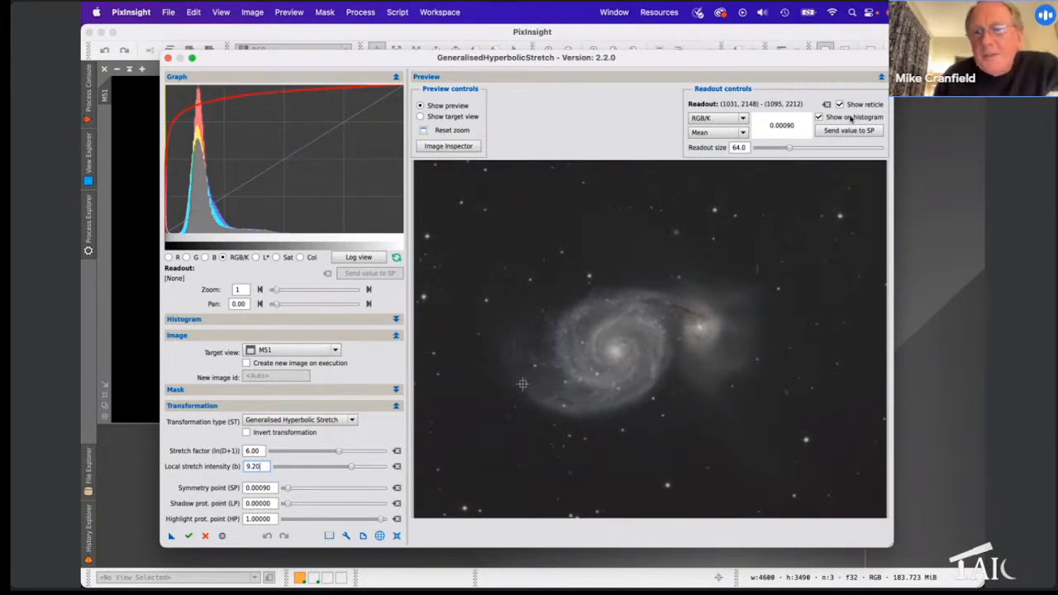
left_click(827, 104)
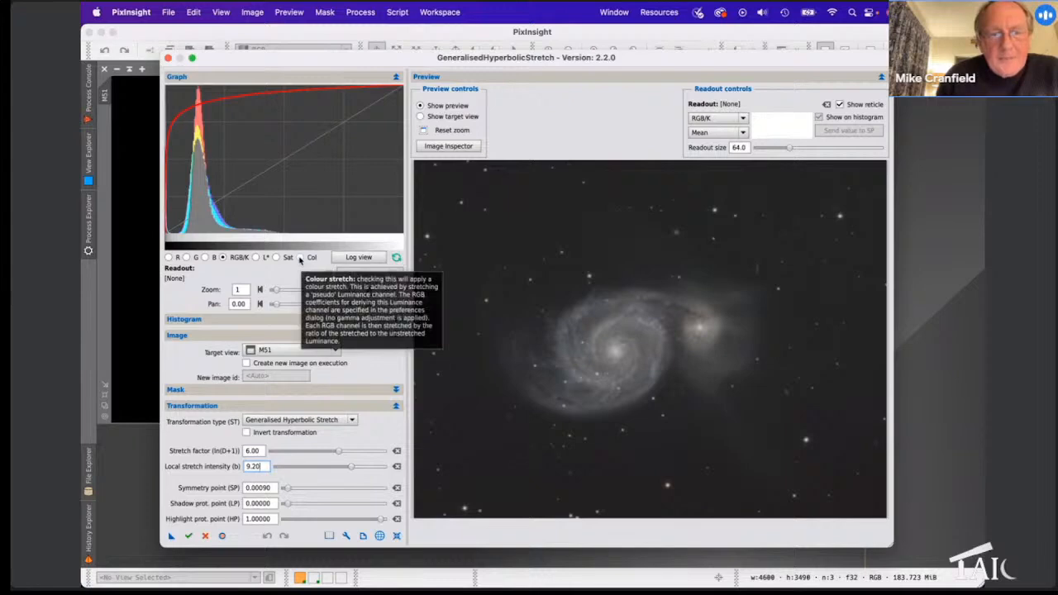
Step: Switch the stretch mode to colour with the Col option
left_click(301, 258)
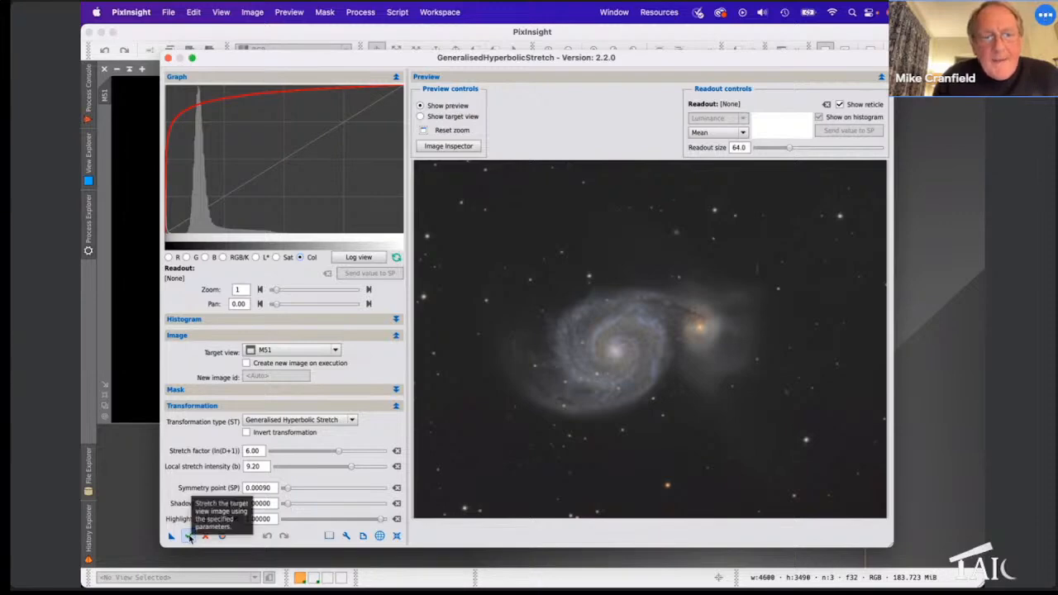
Step: Execute the stretch into a new image named M51TAIC, leaving the original M51 untouched
left_click(245, 362)
left_click(268, 375)
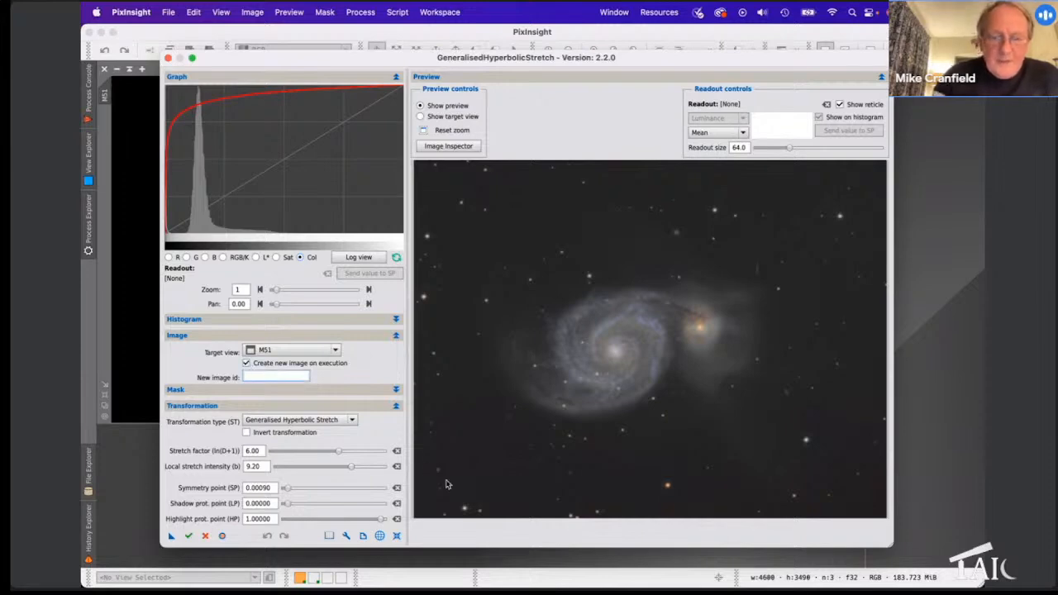
type("M51")
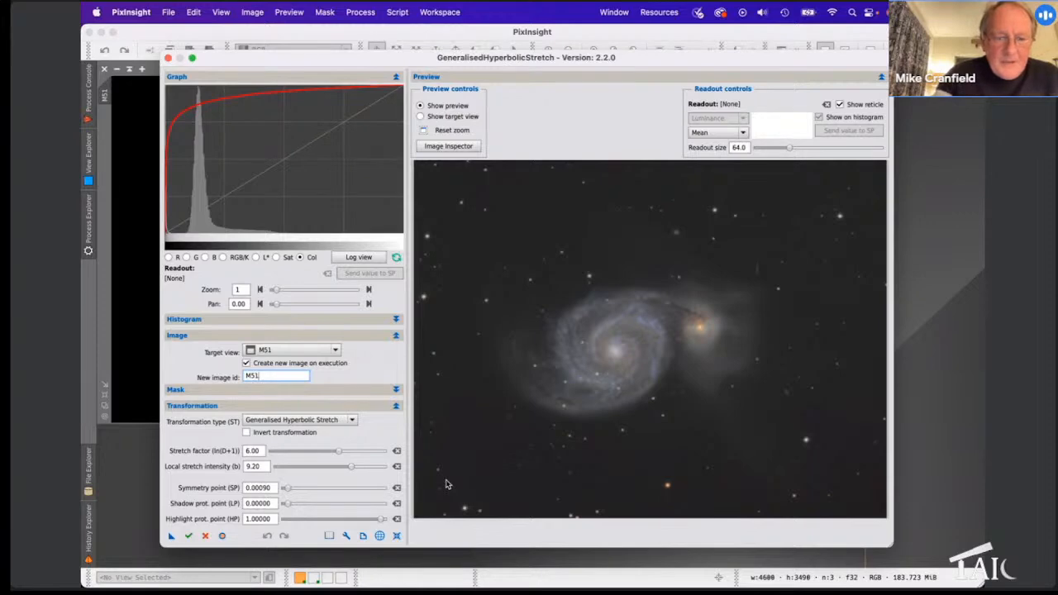
type("TAIC")
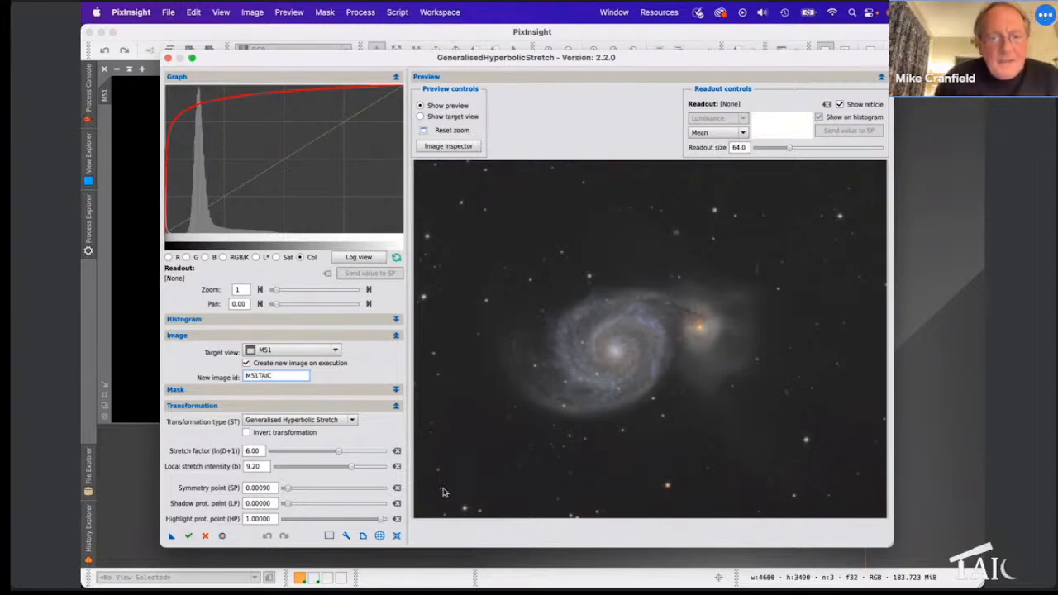
left_click(190, 536)
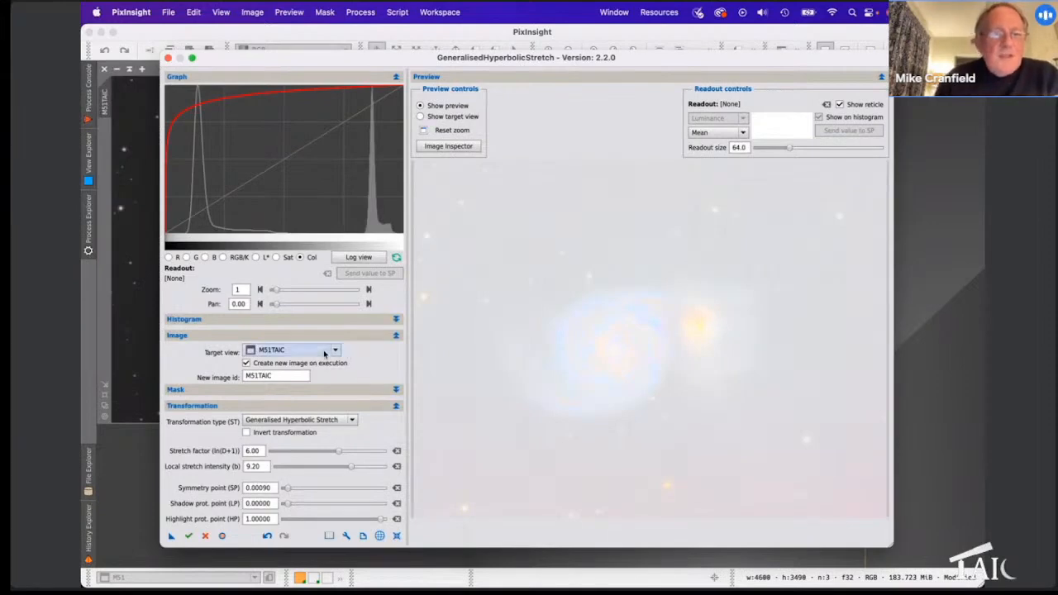
Step: Reset all GHS parameters to zero and switch the M51TAIC histogram to log view
mouse_move(344, 354)
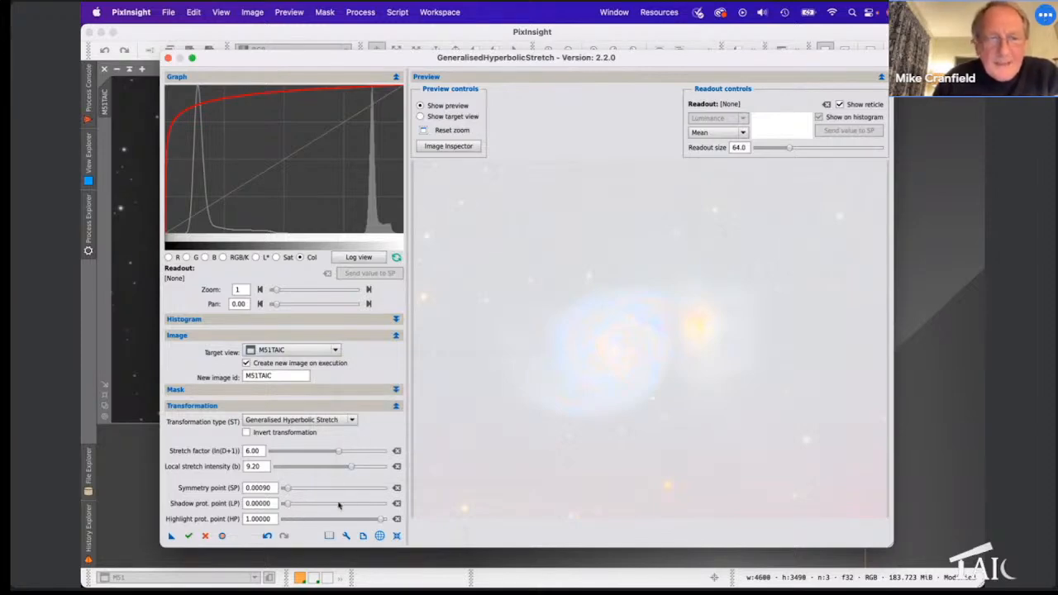
left_click(397, 538)
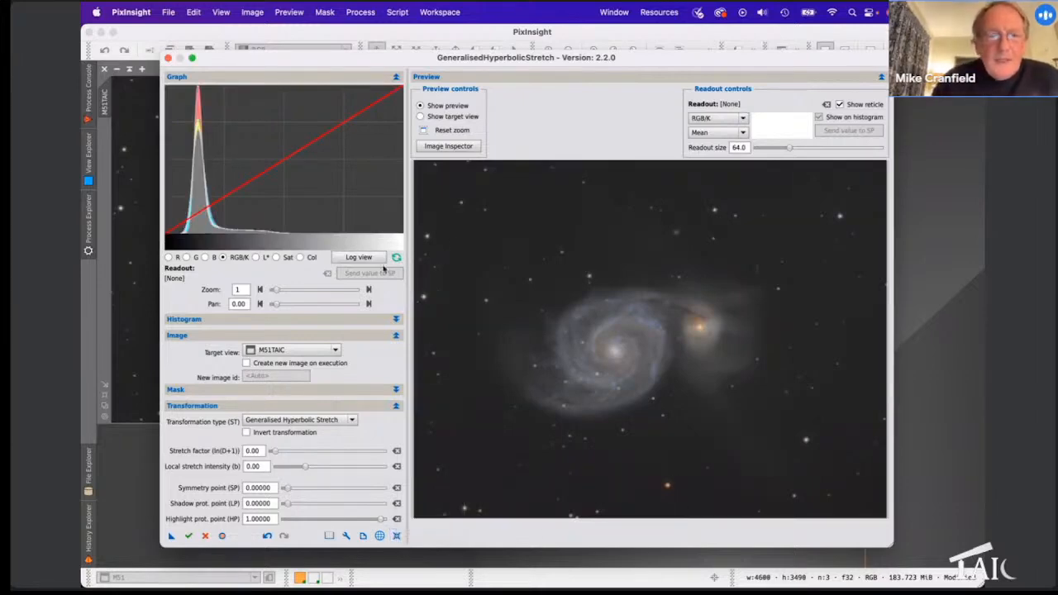
left_click(354, 258)
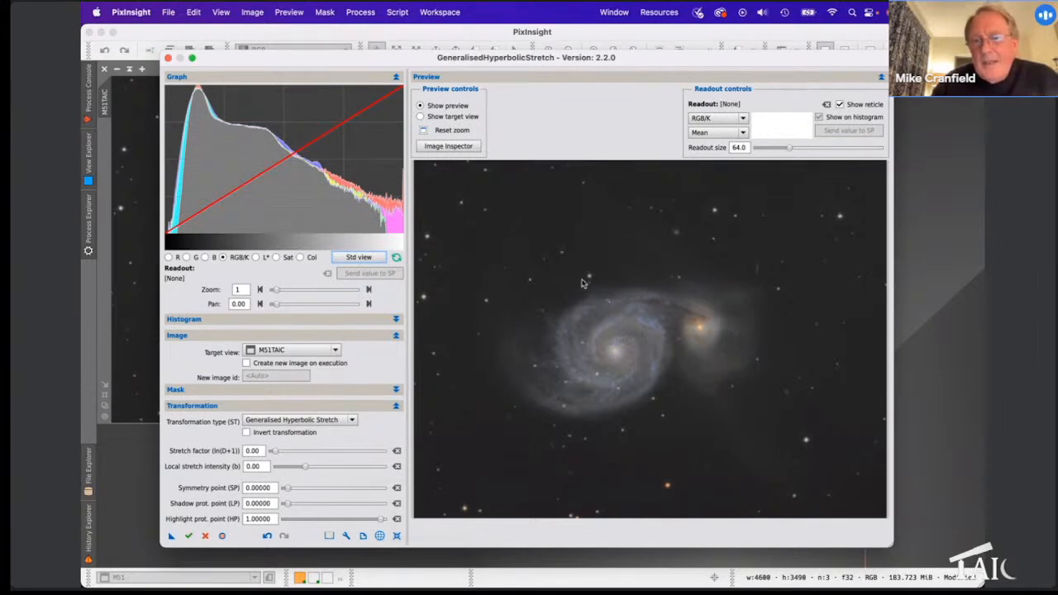
Step: Zoom the preview onto the galaxies and sample the spiral arm, reading a mean of 0.42569
left_click_drag(604, 300, 719, 382)
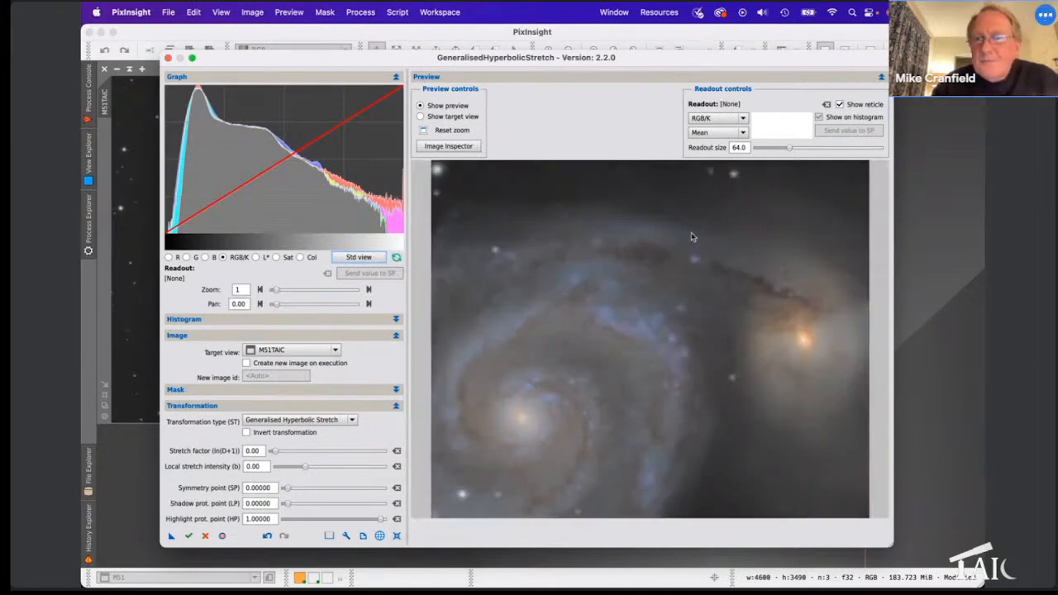
left_click(539, 306)
mouse_move(539, 302)
left_mouse_down()
mouse_move(545, 288)
mouse_move(563, 298)
mouse_move(548, 298)
mouse_move(595, 296)
mouse_move(511, 293)
mouse_move(494, 307)
mouse_move(546, 301)
left_mouse_up()
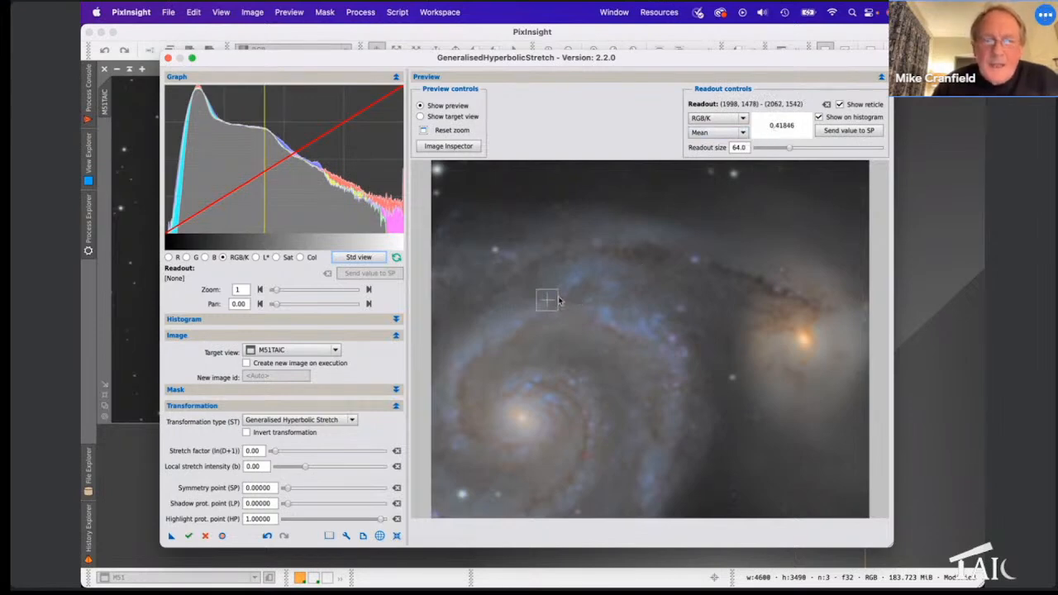
mouse_move(550, 304)
left_mouse_down()
mouse_move(496, 264)
mouse_move(484, 270)
mouse_move(540, 307)
mouse_move(543, 339)
mouse_move(562, 358)
mouse_move(594, 350)
mouse_move(606, 309)
mouse_move(534, 302)
left_mouse_up()
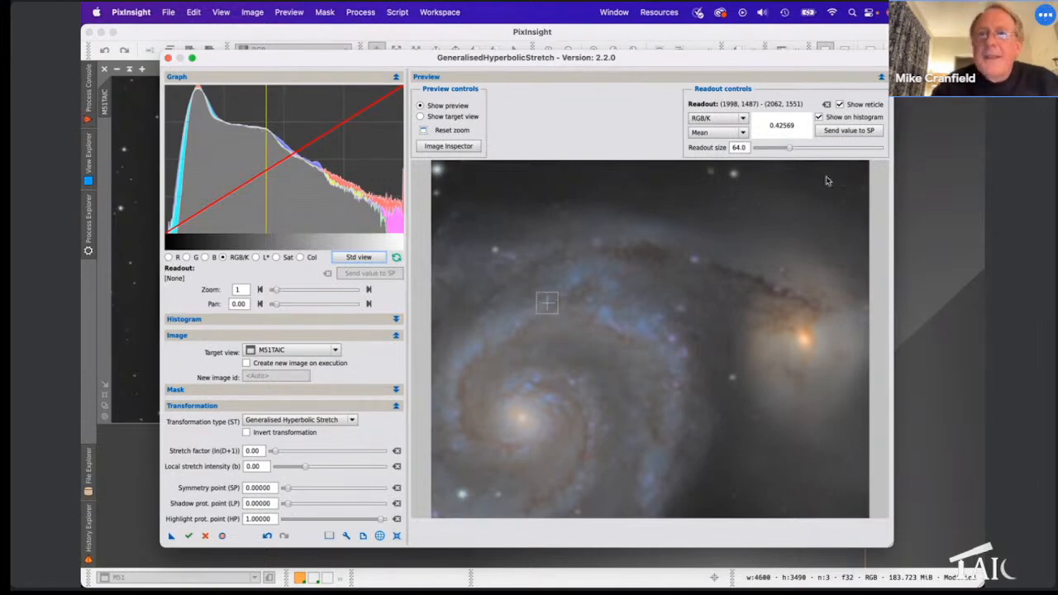
Step: Send 0.42569 to the symmetry point, reset the preview zoom, and set local stretch intensity to 3.40
left_click(836, 132)
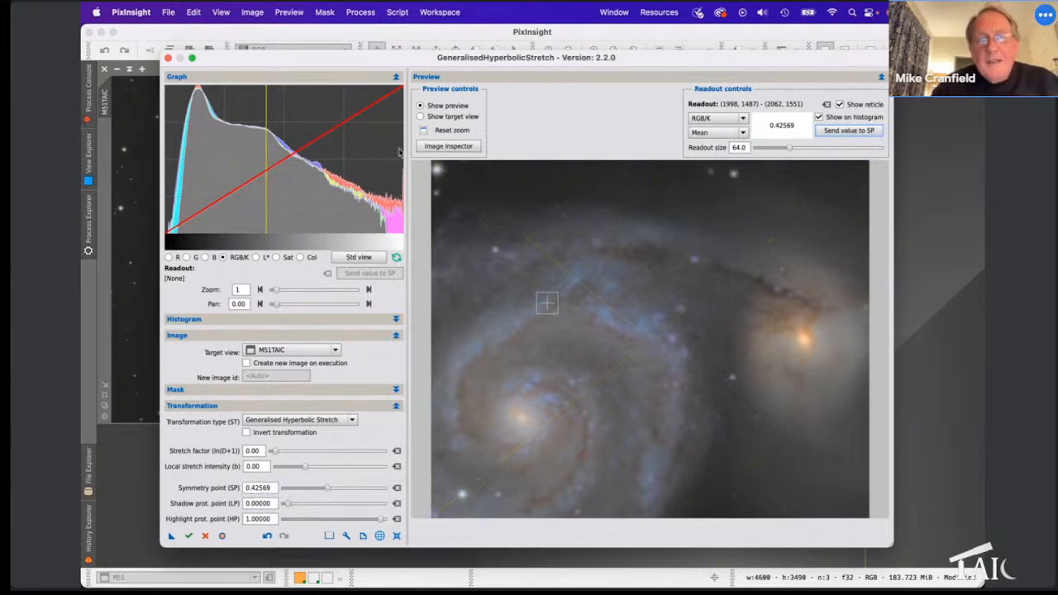
left_click(424, 130)
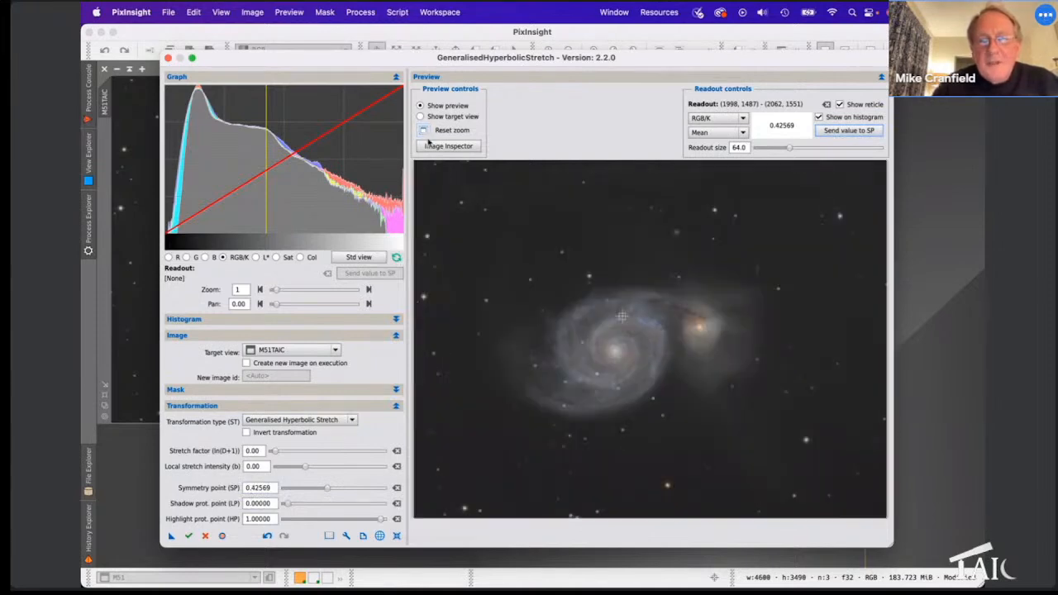
left_click(308, 468)
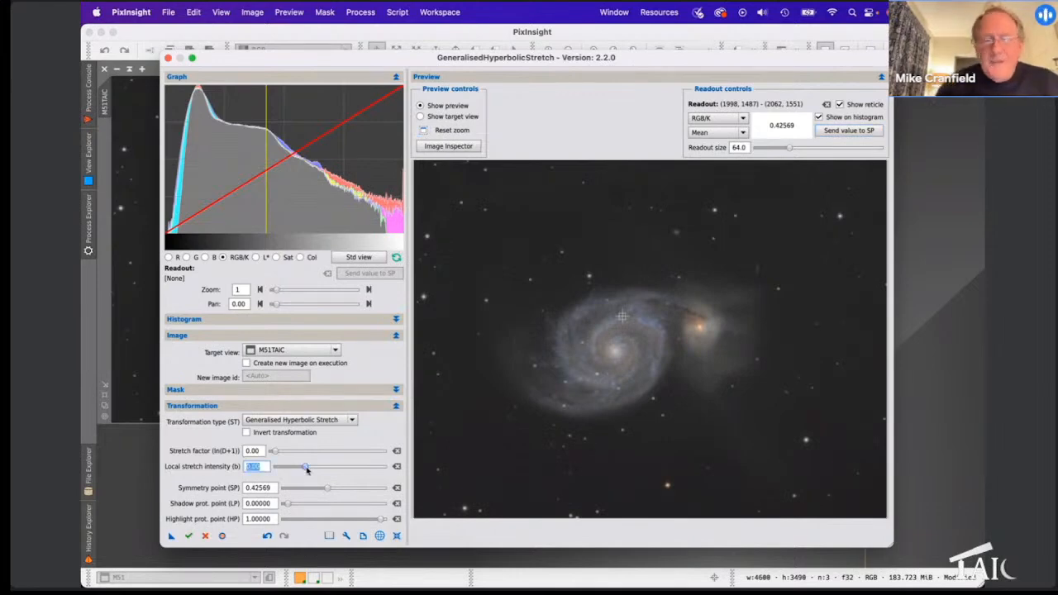
left_click_drag(307, 468, 323, 468)
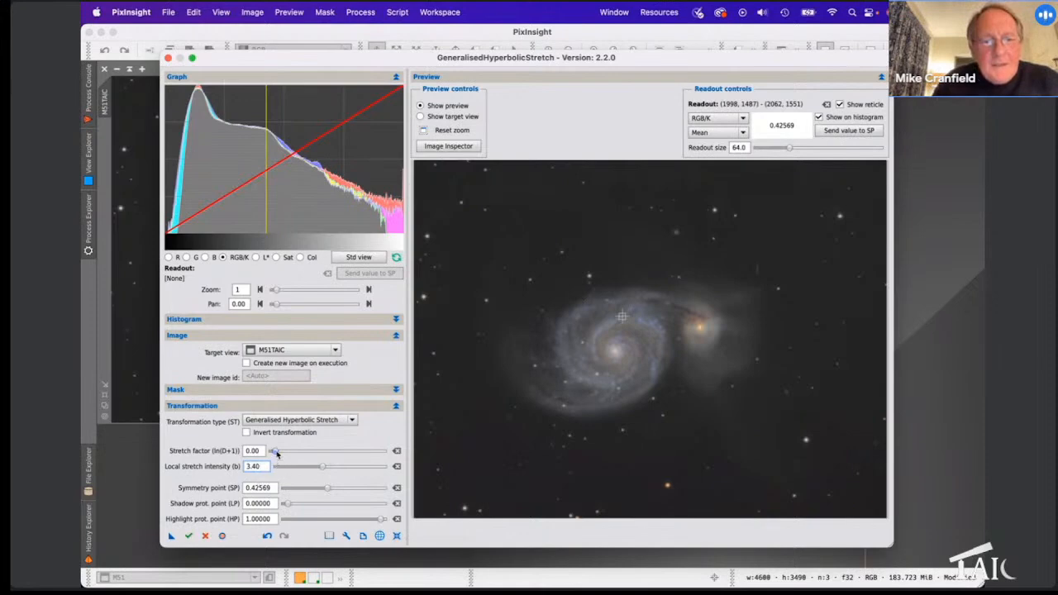
Step: Set stretch factor to 1.00 and local stretch intensity to 3.00, forming an S-curve around 0.42569
left_click_drag(278, 452, 281, 453)
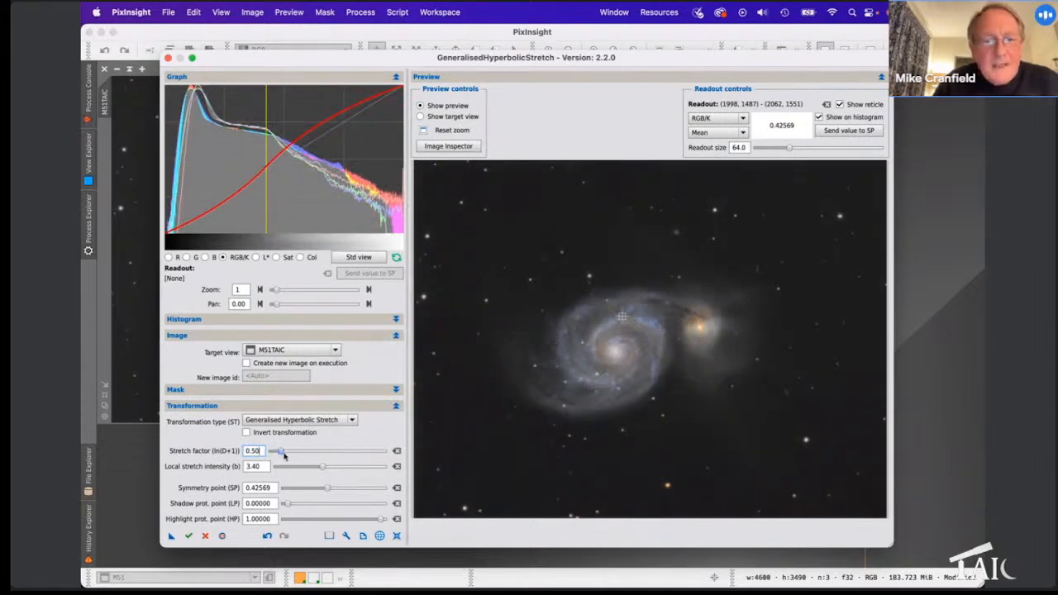
left_click_drag(281, 453, 288, 453)
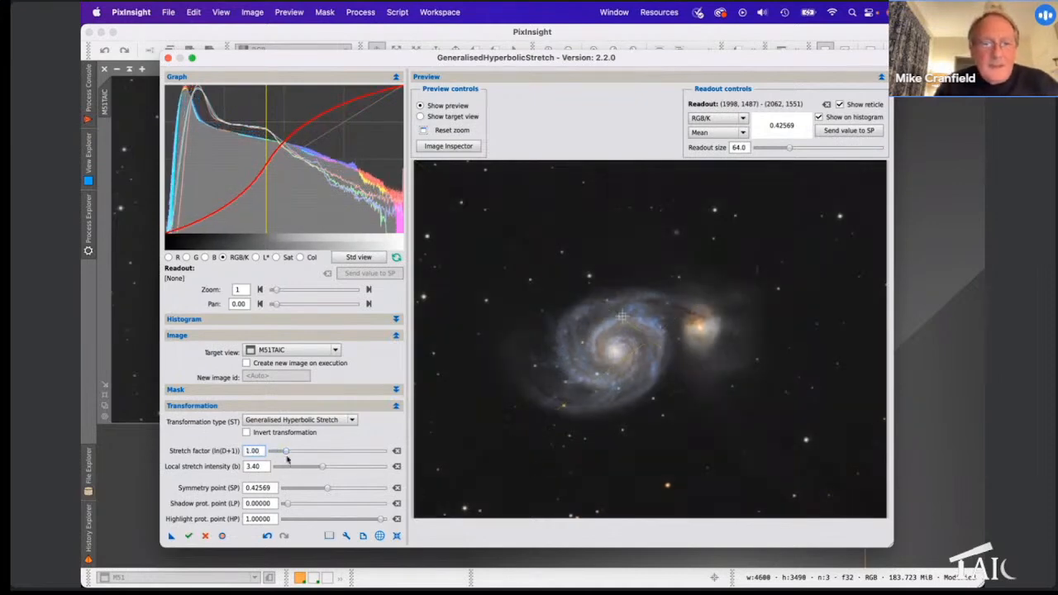
left_click_drag(324, 467, 320, 469)
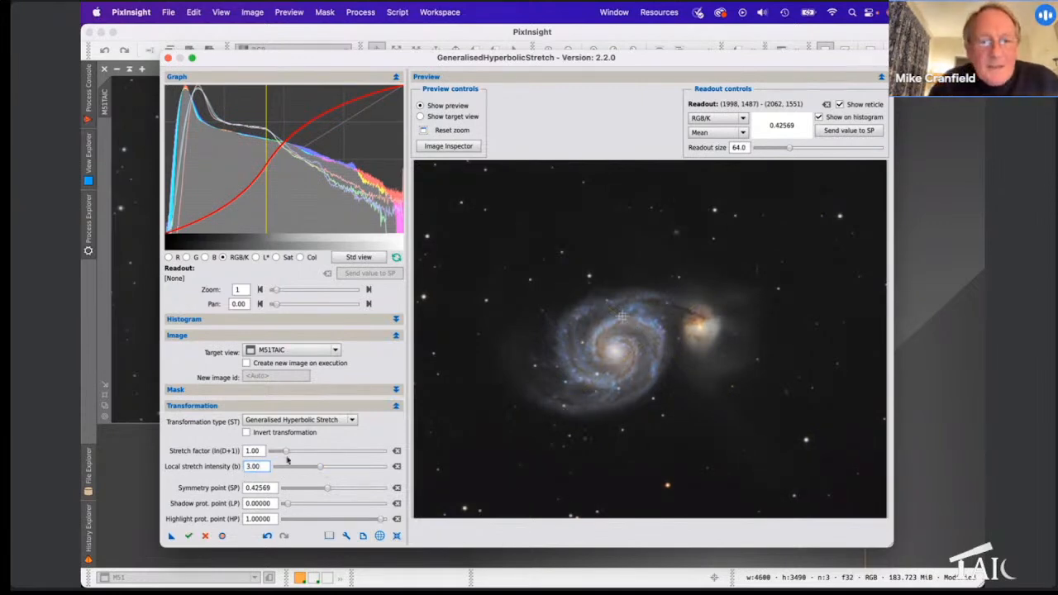
left_click_drag(286, 451, 286, 452)
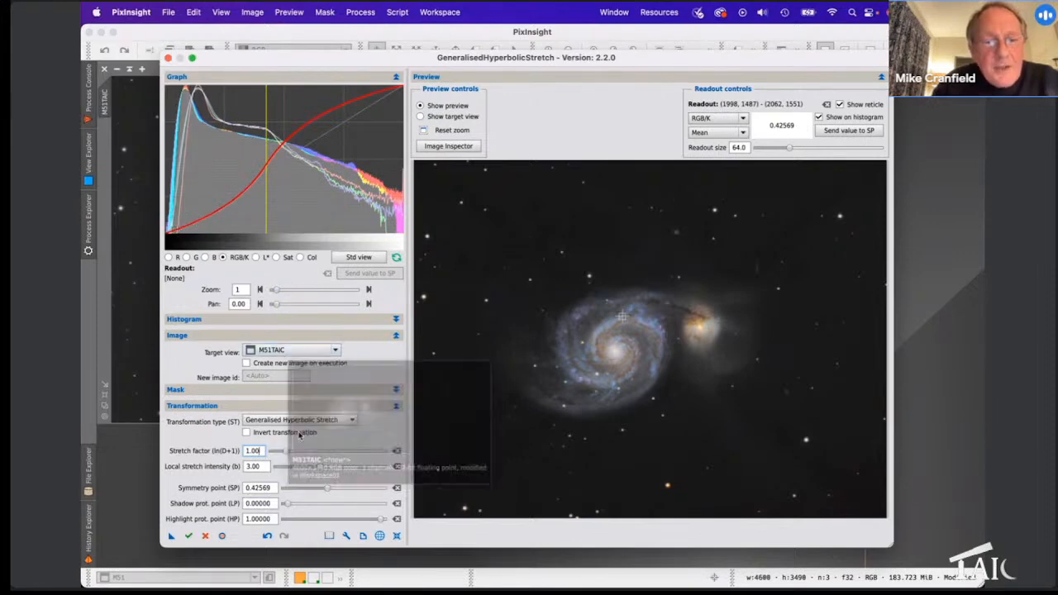
Step: Set the shadow protection point to 0.23226 and apply the stretch to M51TAIC
left_click(287, 504)
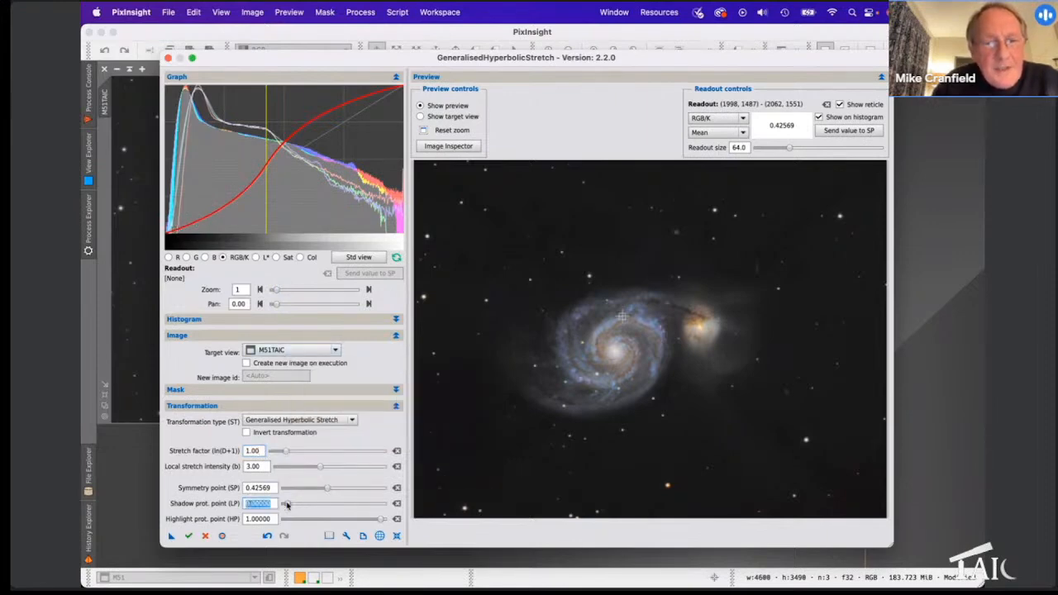
left_click_drag(287, 505, 312, 505)
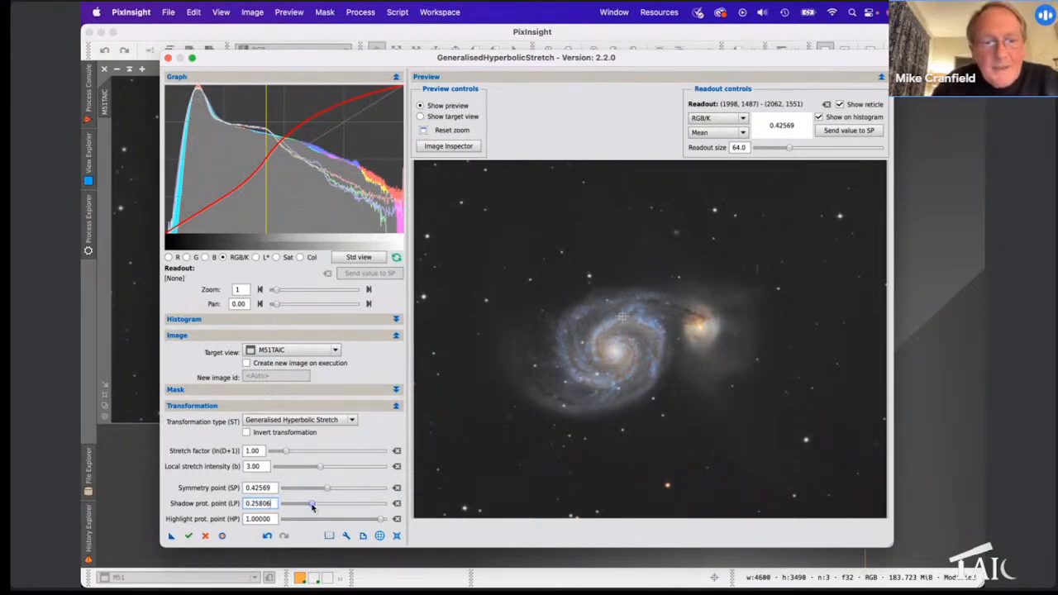
left_click_drag(312, 506, 310, 507)
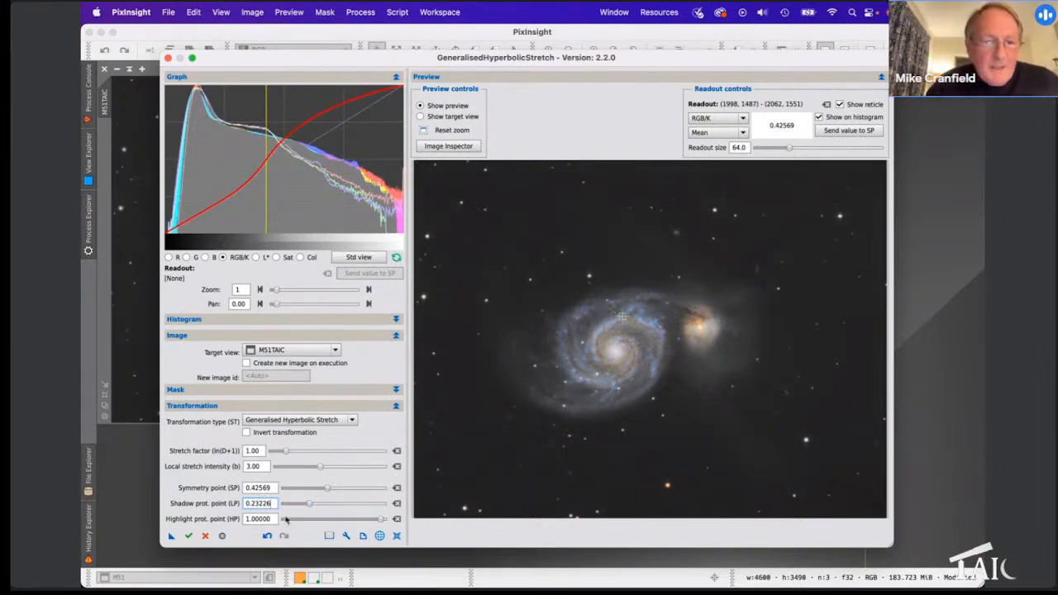
left_click(189, 536)
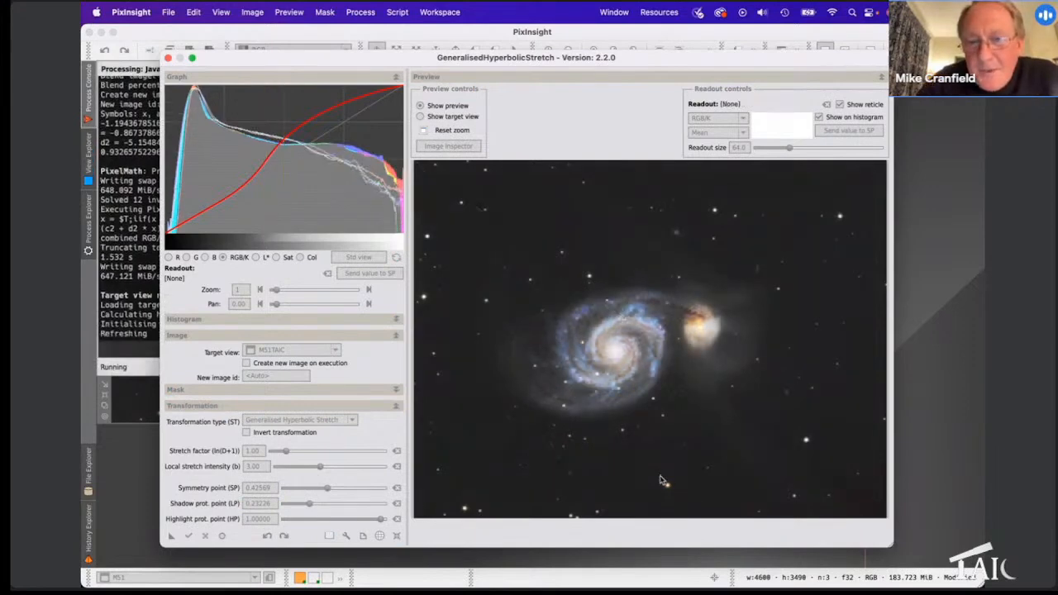
Step: Restore defaults (shadow protection 0.00000, highlight protection 1.00000) and open the Transformation type list
left_click(397, 535)
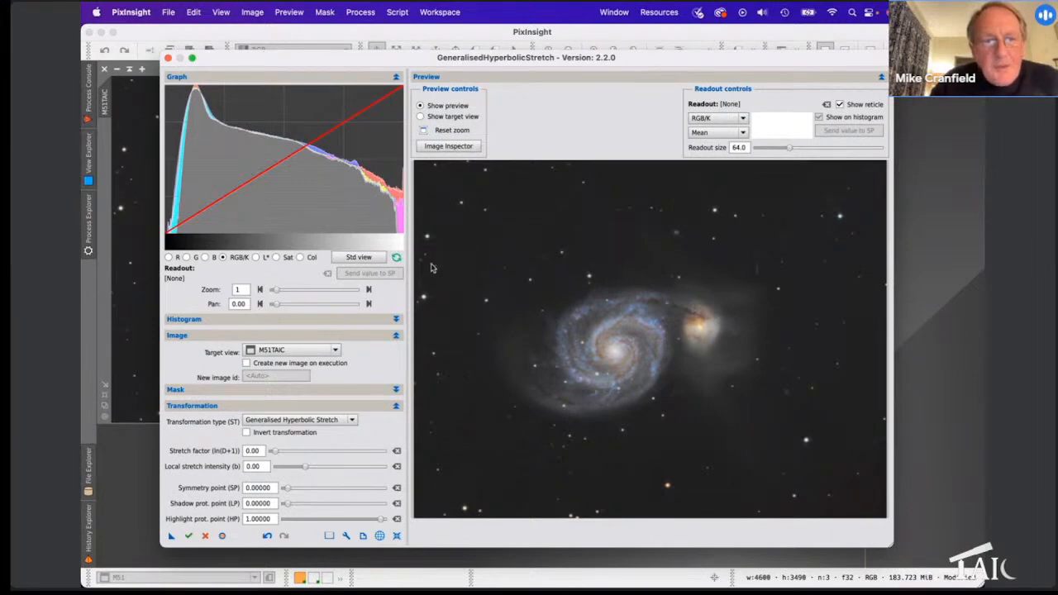
left_click(351, 421)
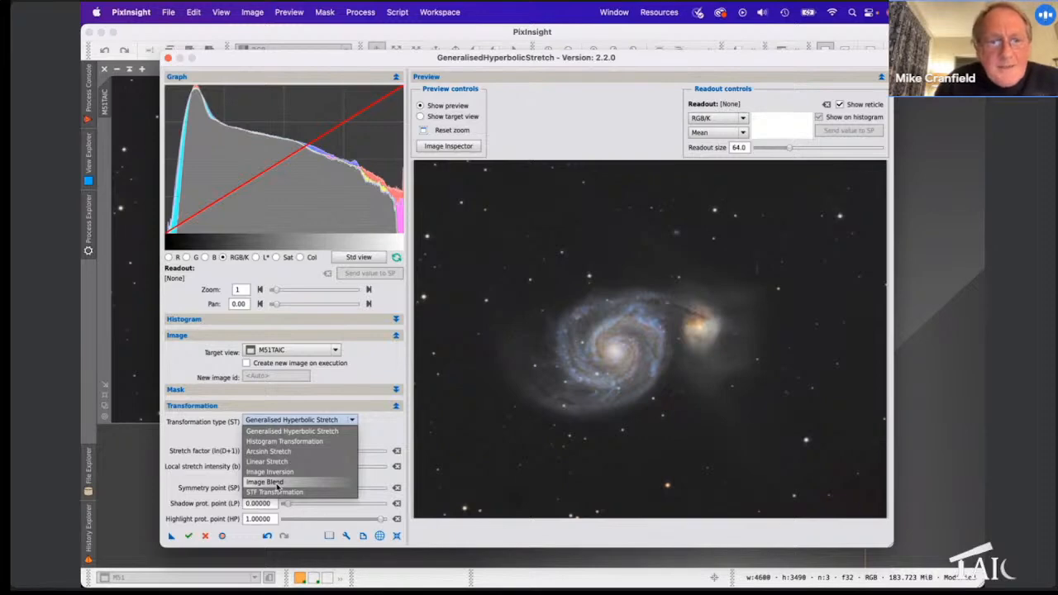
Step: View Image Blend, return to Generalised Hyperbolic Stretch, and show the R then G channel histograms
left_click(277, 486)
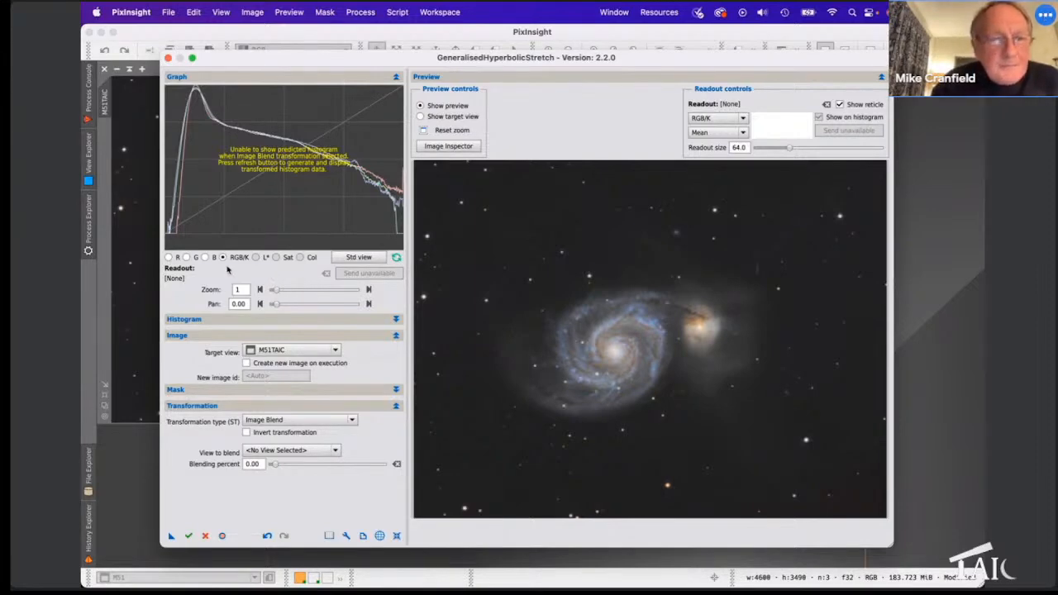
left_click(274, 422)
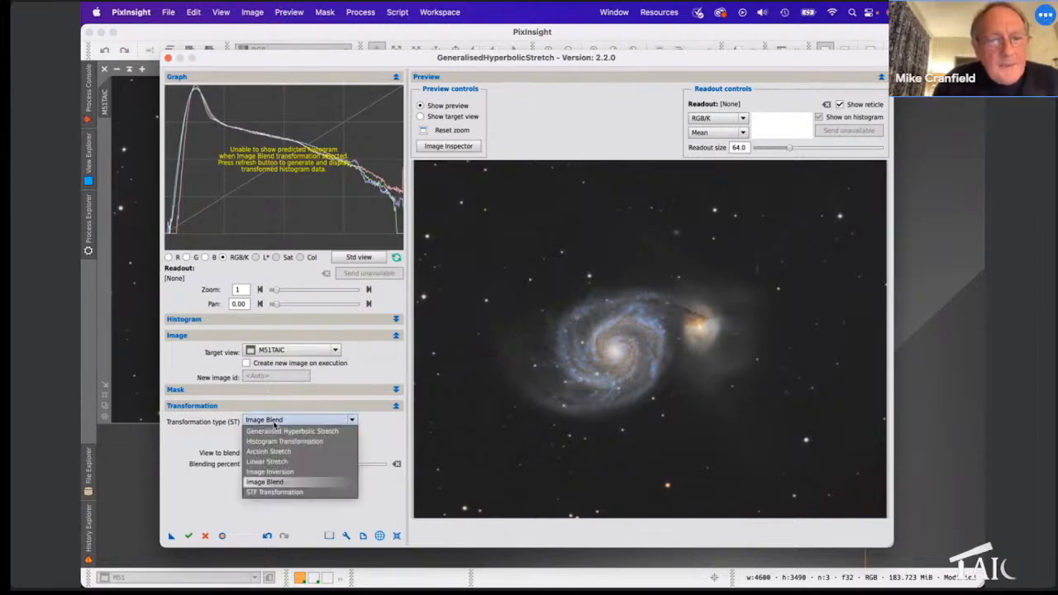
left_click(276, 431)
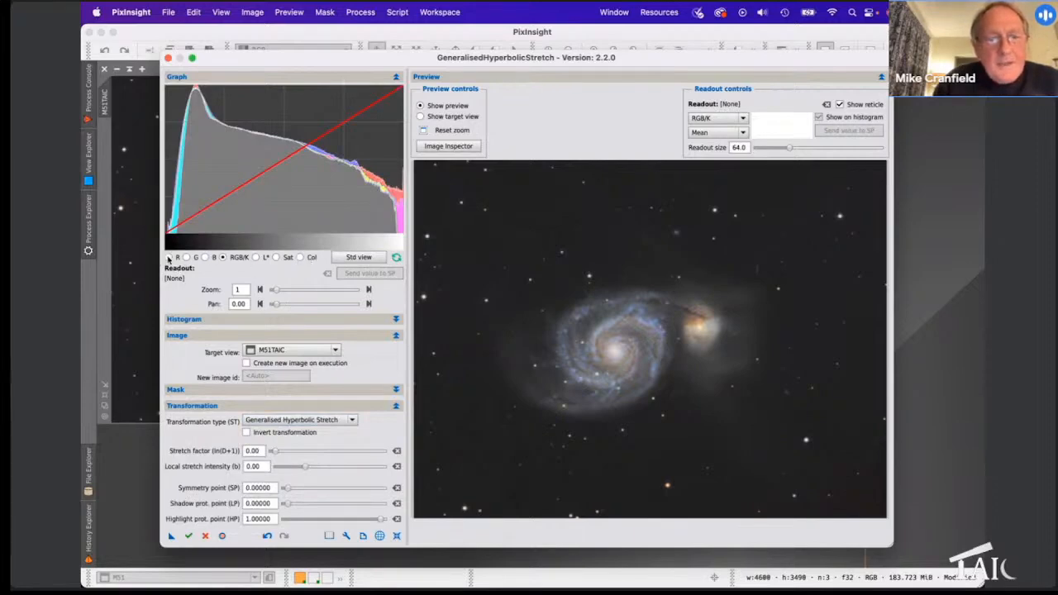
left_click(169, 257)
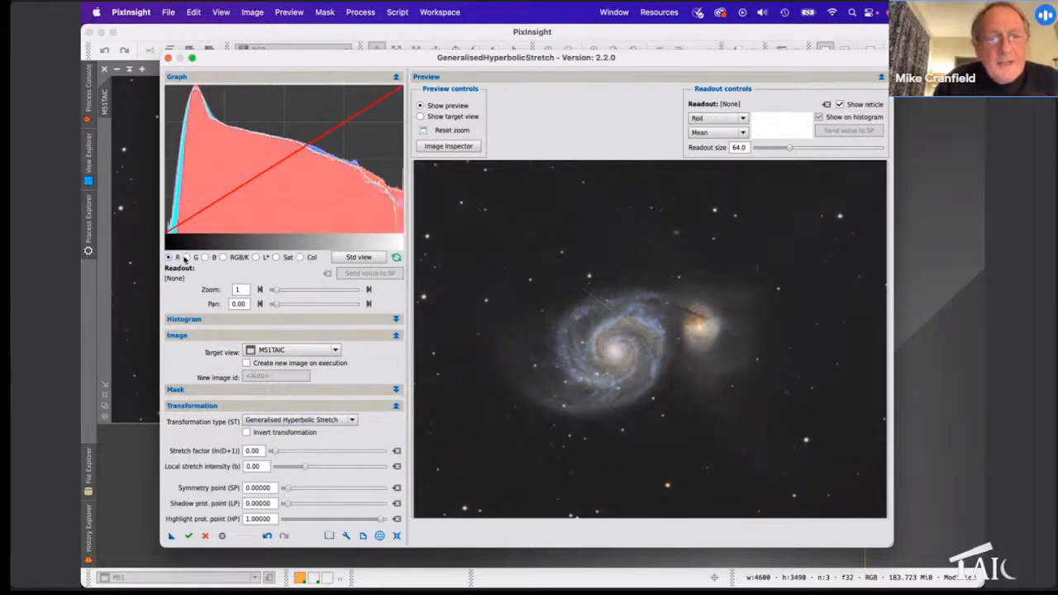
left_click(187, 257)
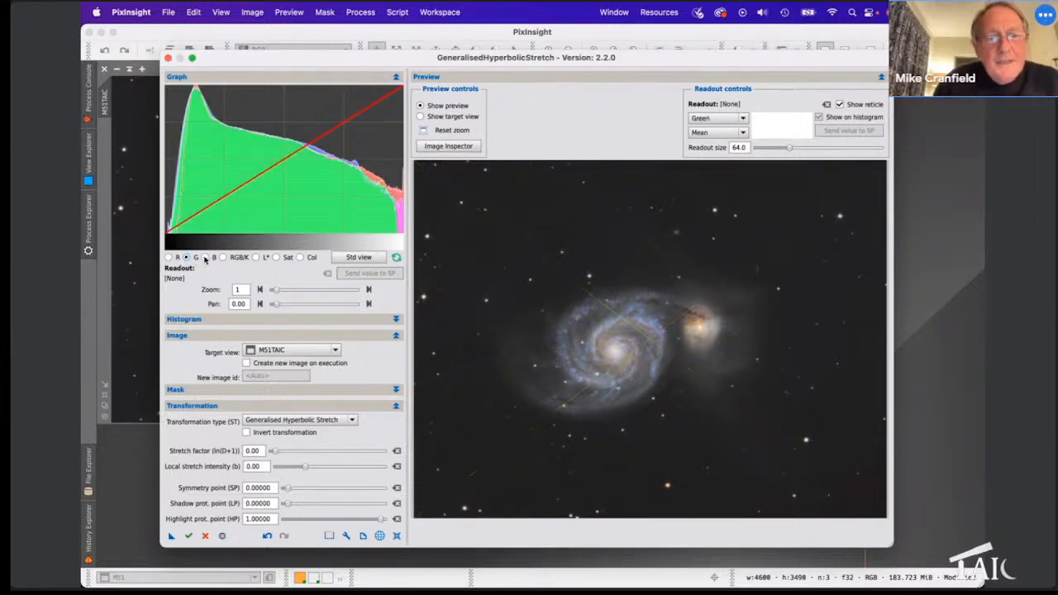
Step: Step through the B, L* and Sat histograms, then set the stretch factor to 0.70
left_click(208, 259)
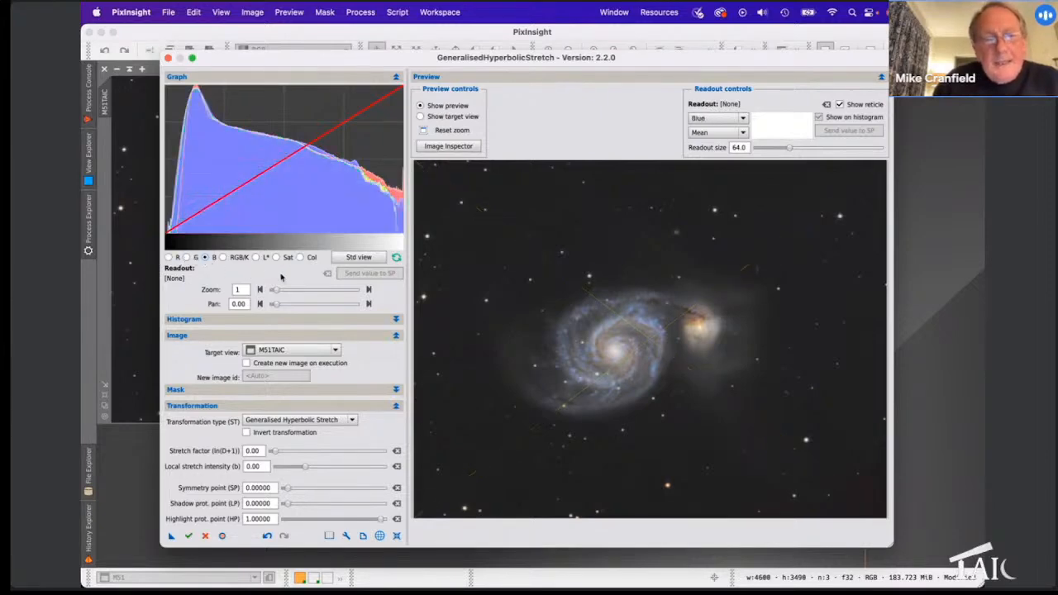
left_click(257, 259)
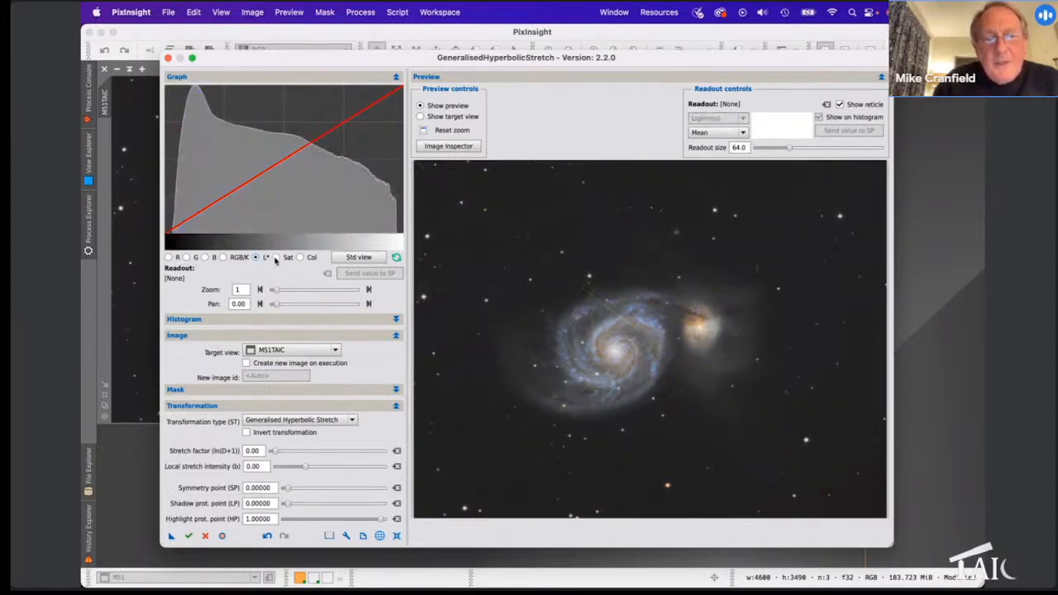
left_click(276, 258)
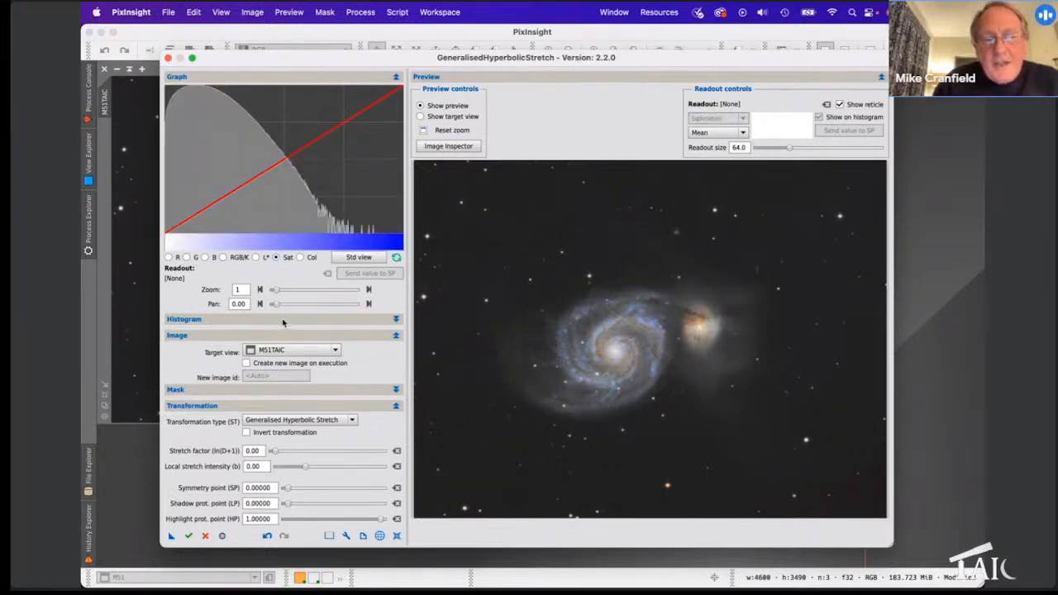
left_click_drag(275, 452, 284, 453)
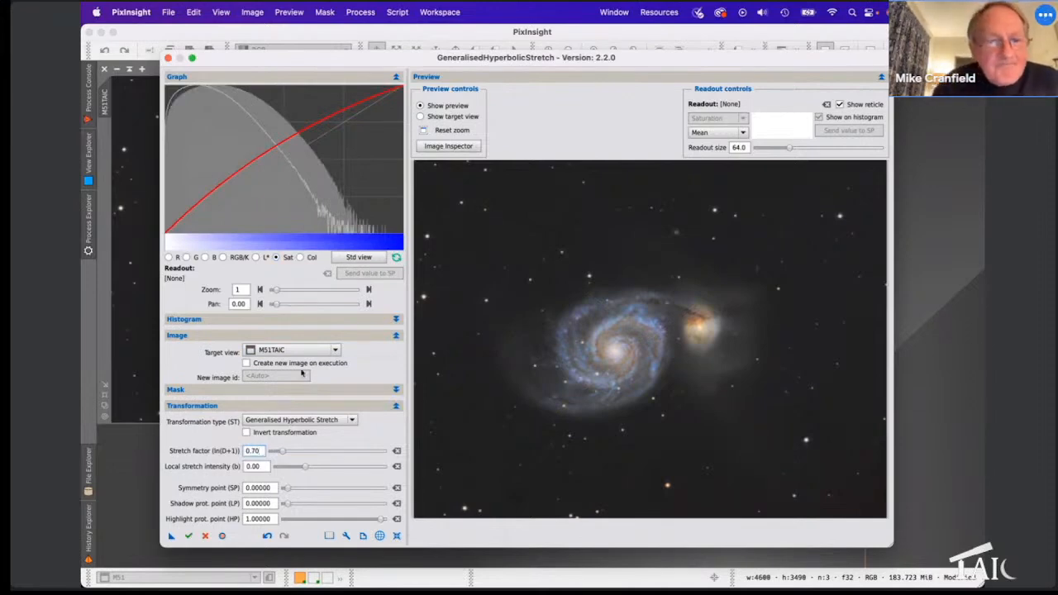
left_click(379, 536)
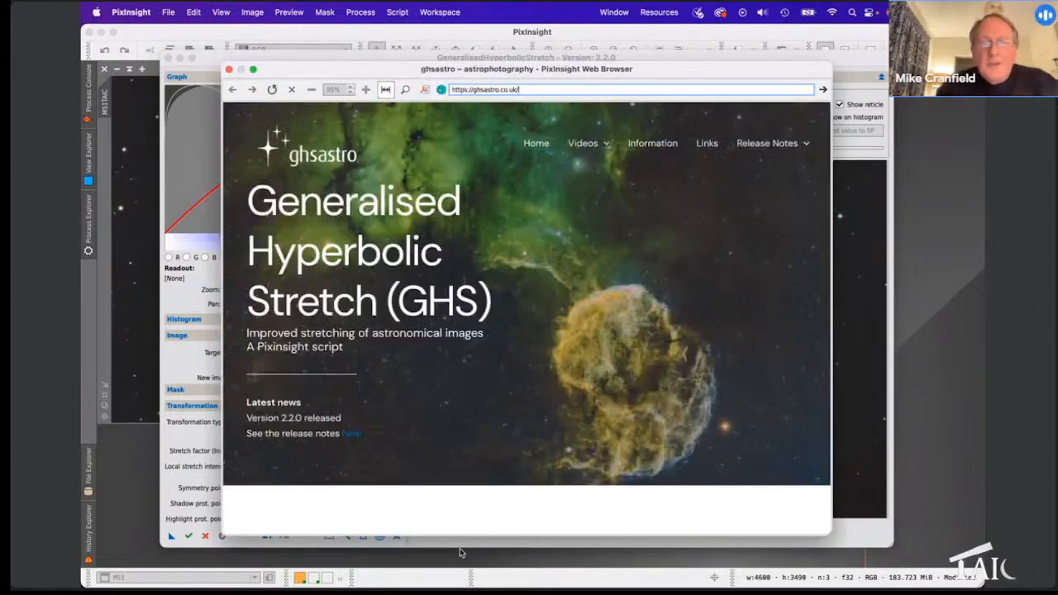
mouse_move(603, 145)
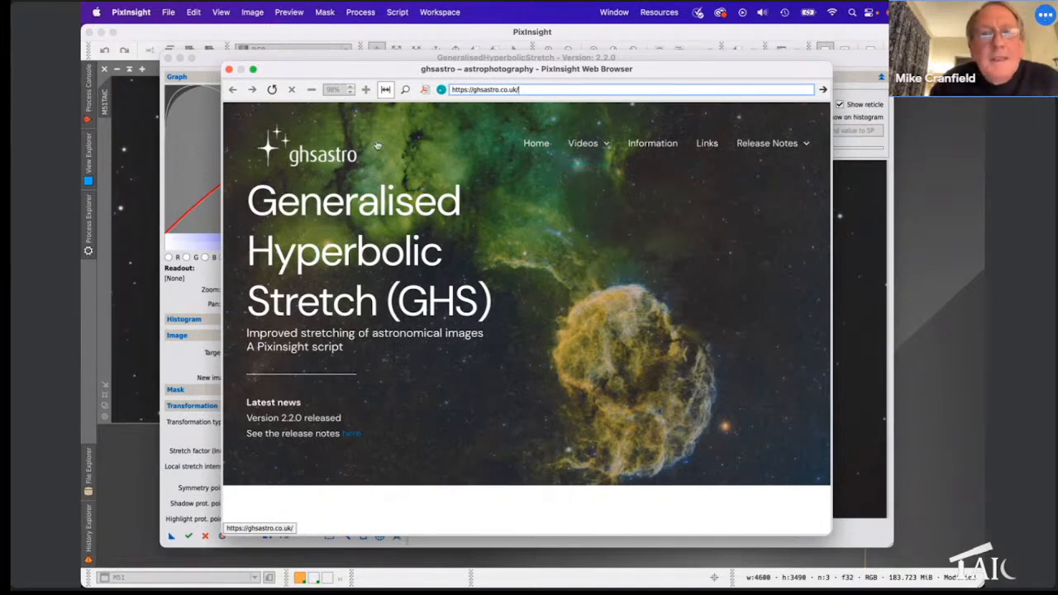
left_click(229, 70)
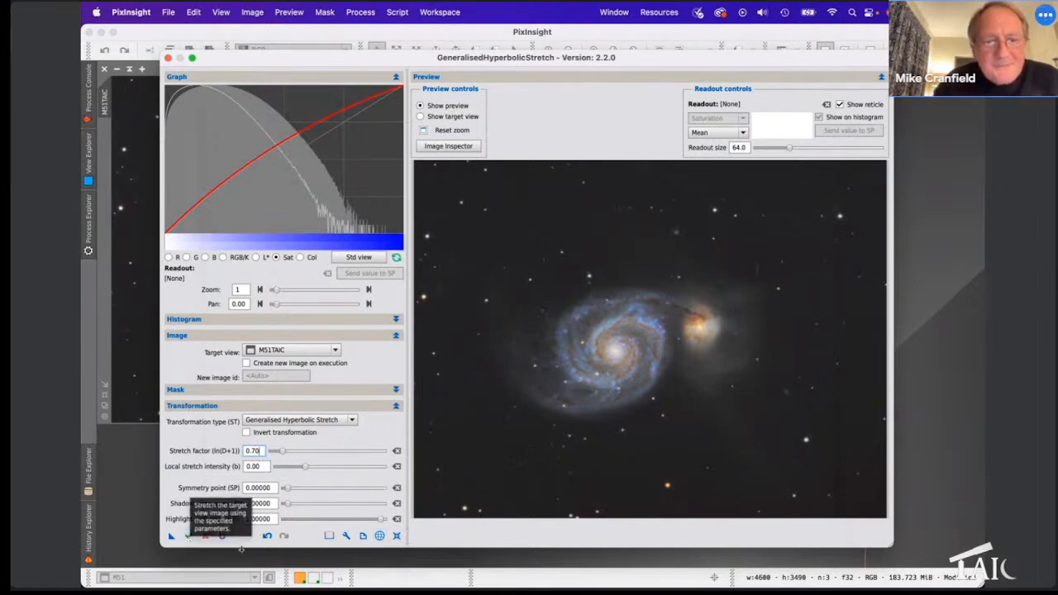
left_click(363, 536)
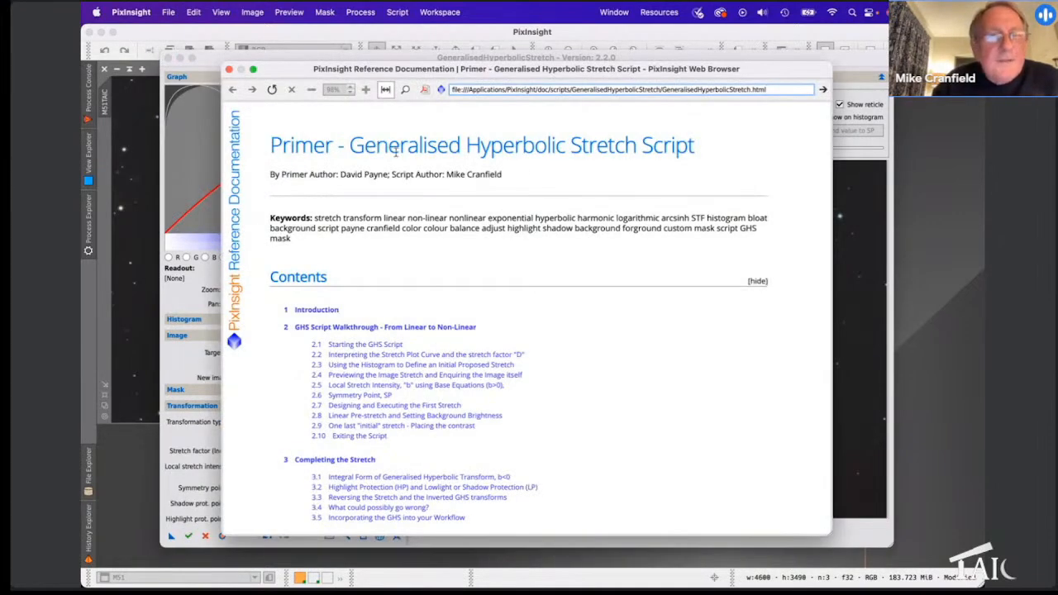
left_click(230, 69)
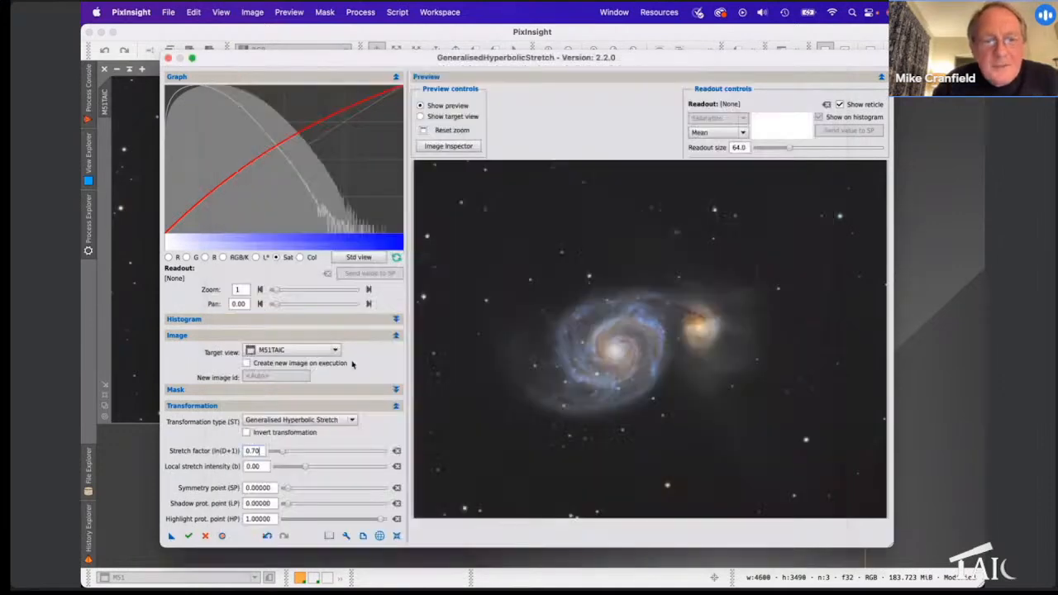
left_click(346, 536)
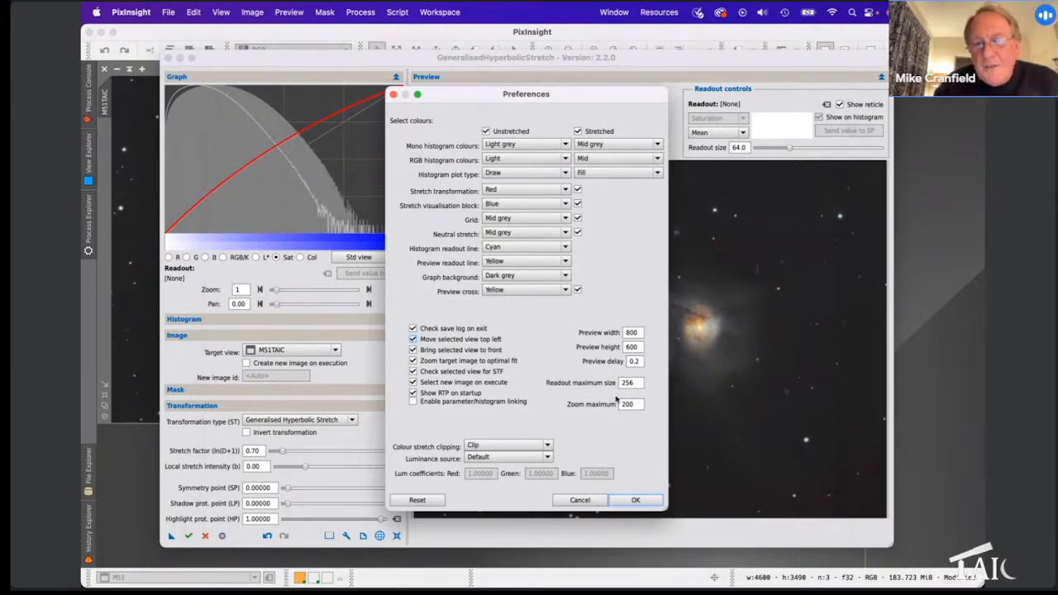
left_click(581, 500)
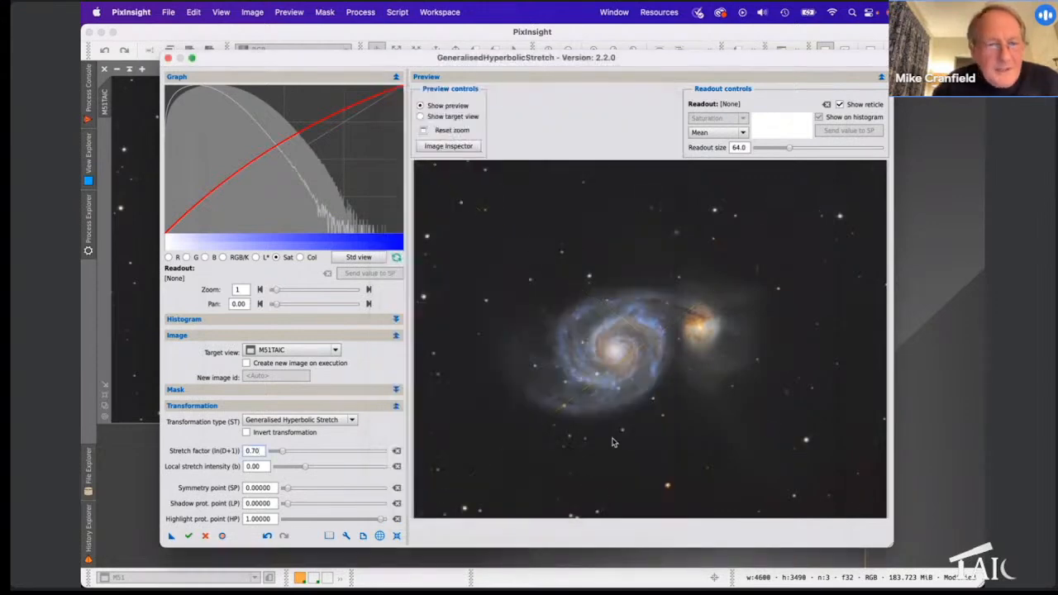
left_click(329, 535)
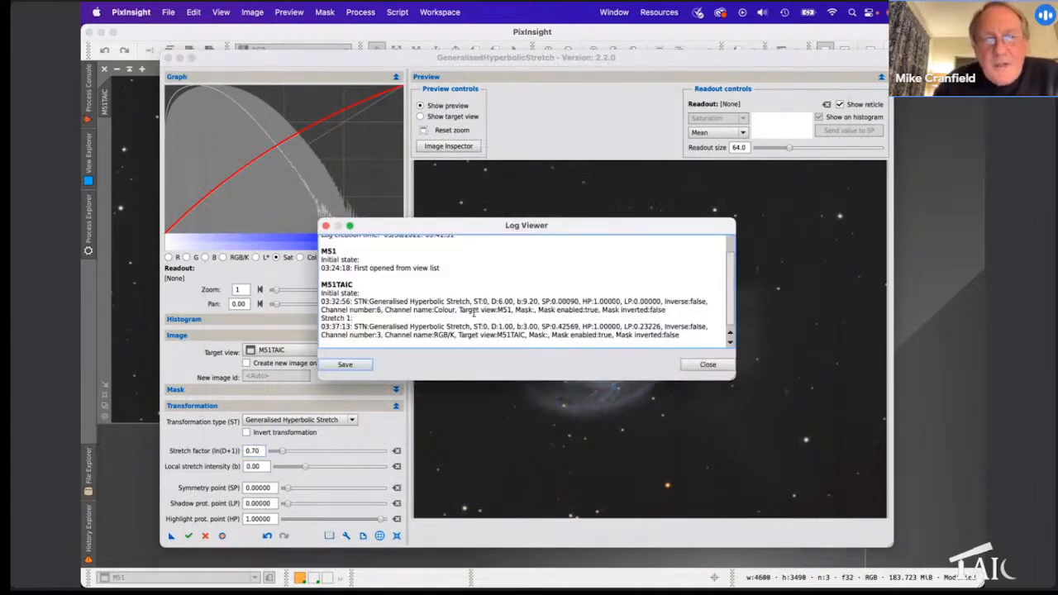
scroll(477, 288, "down", 1)
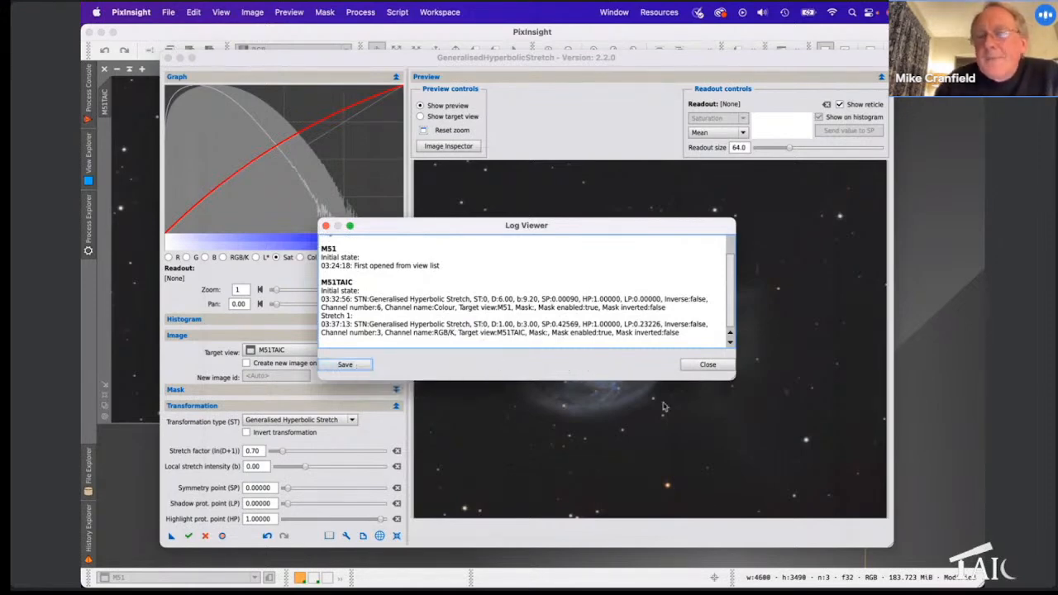
left_click(707, 366)
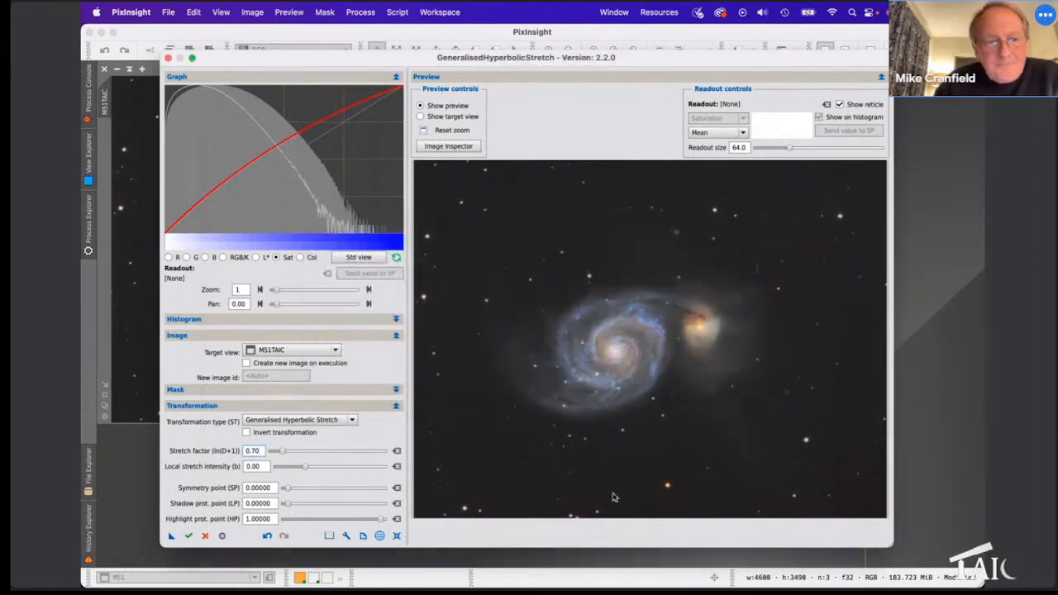
Step: Toggle the preview off and on, then close the GHS script without saving its log
left_click(222, 537)
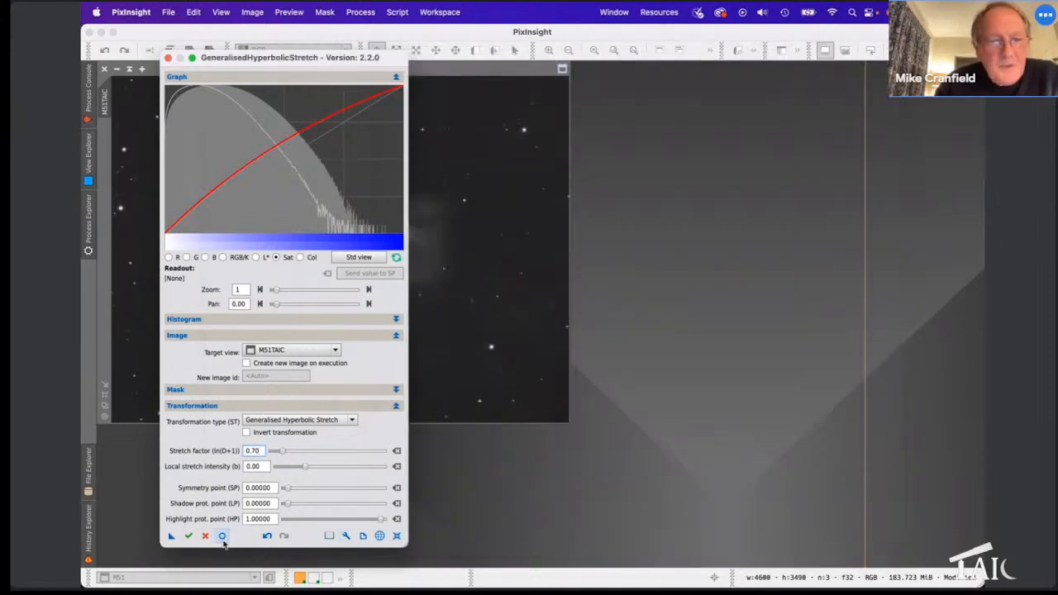
left_click(223, 537)
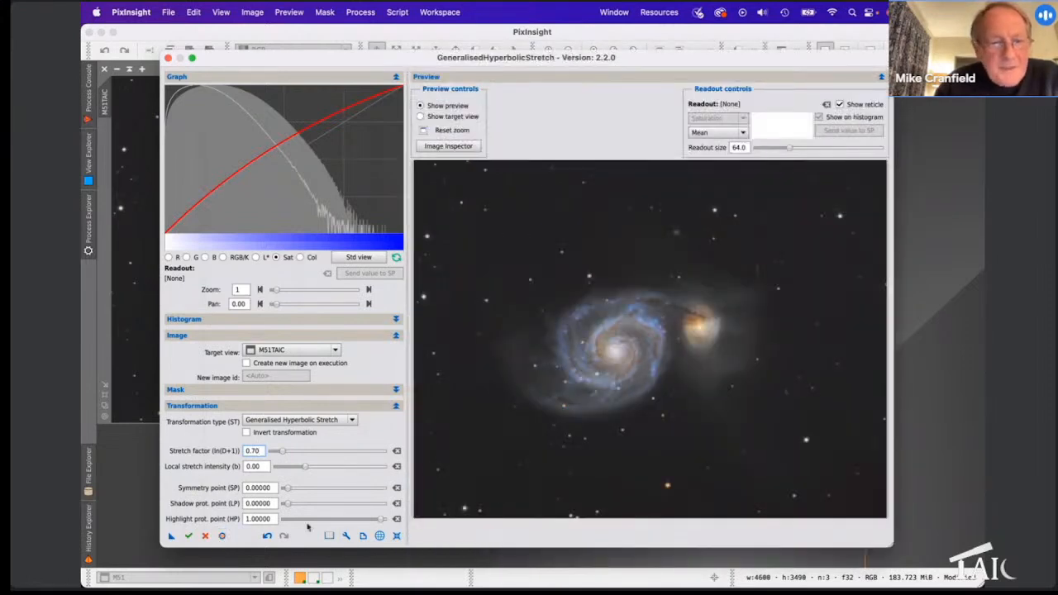
left_click(207, 538)
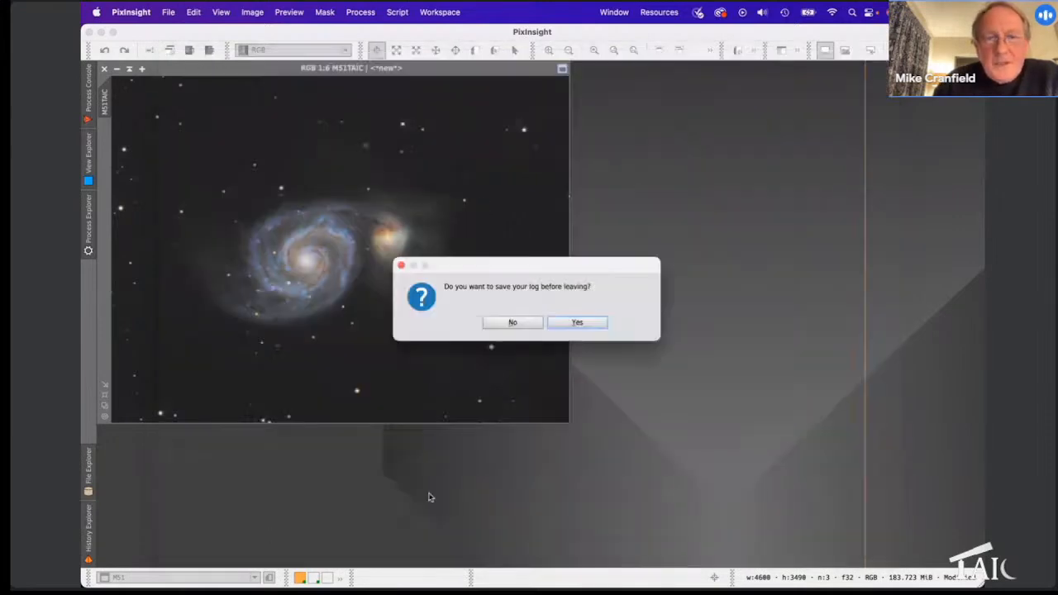
left_click(487, 321)
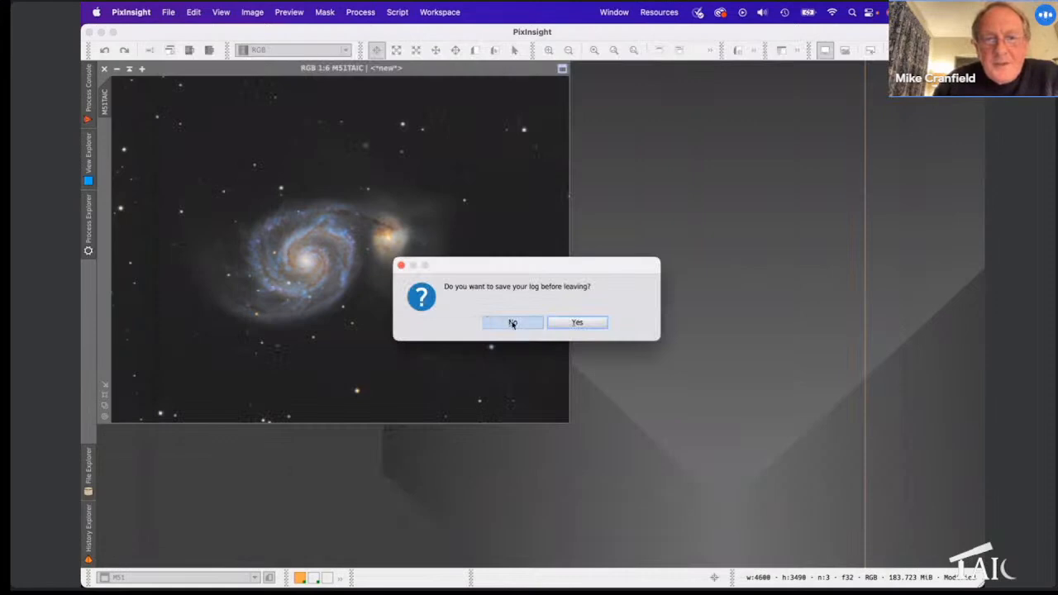
left_click(512, 323)
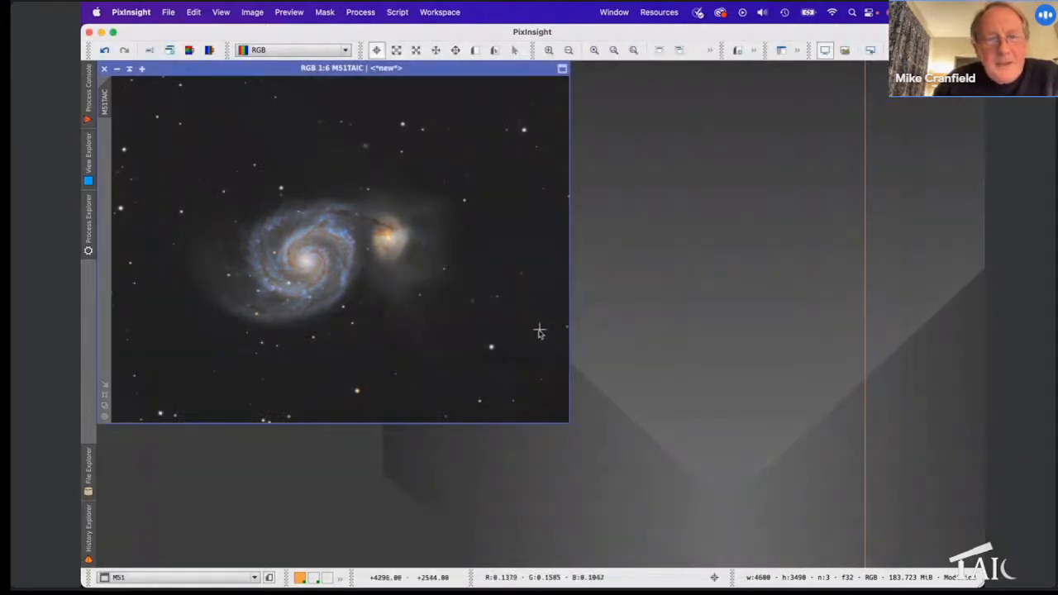